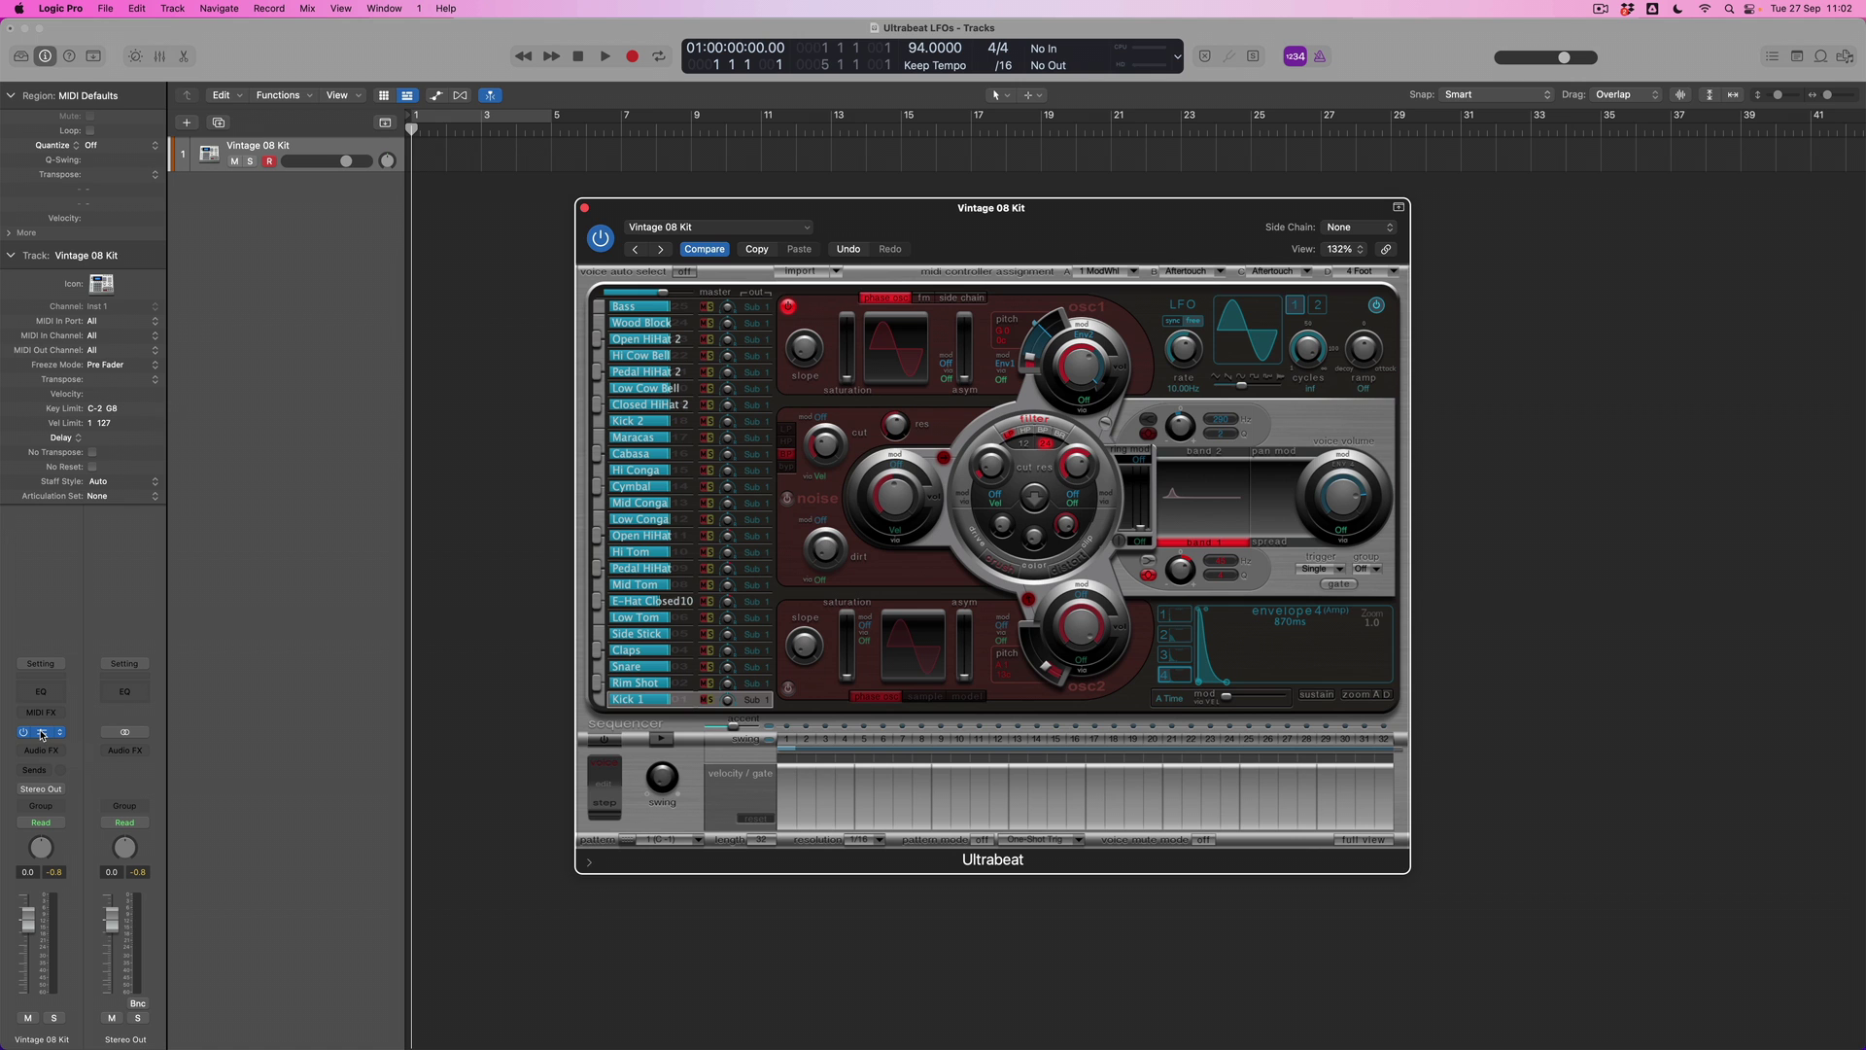
# Create a pattern region at bar 1 on the Vintage 08 Kit track, cycle over it, and close the Ultrabeat window.
pyautogui.rightClick(429, 149)
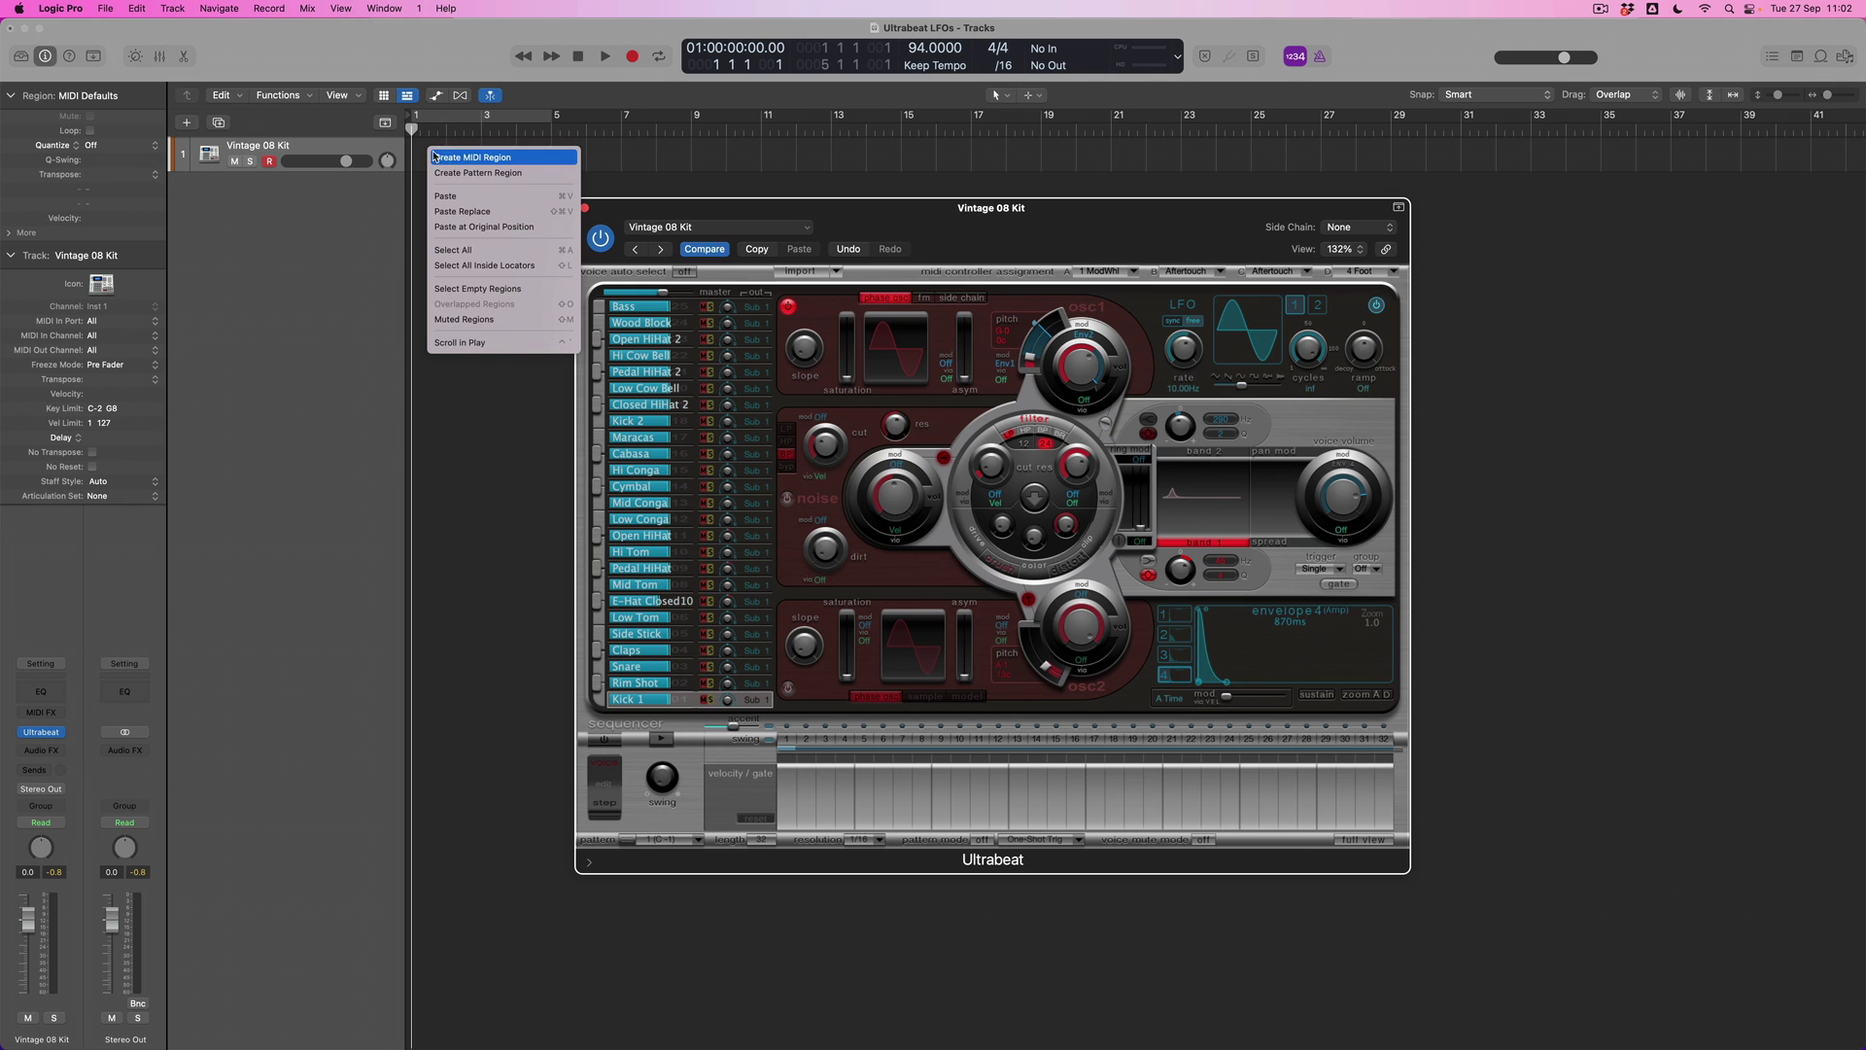
pyautogui.click(462, 173)
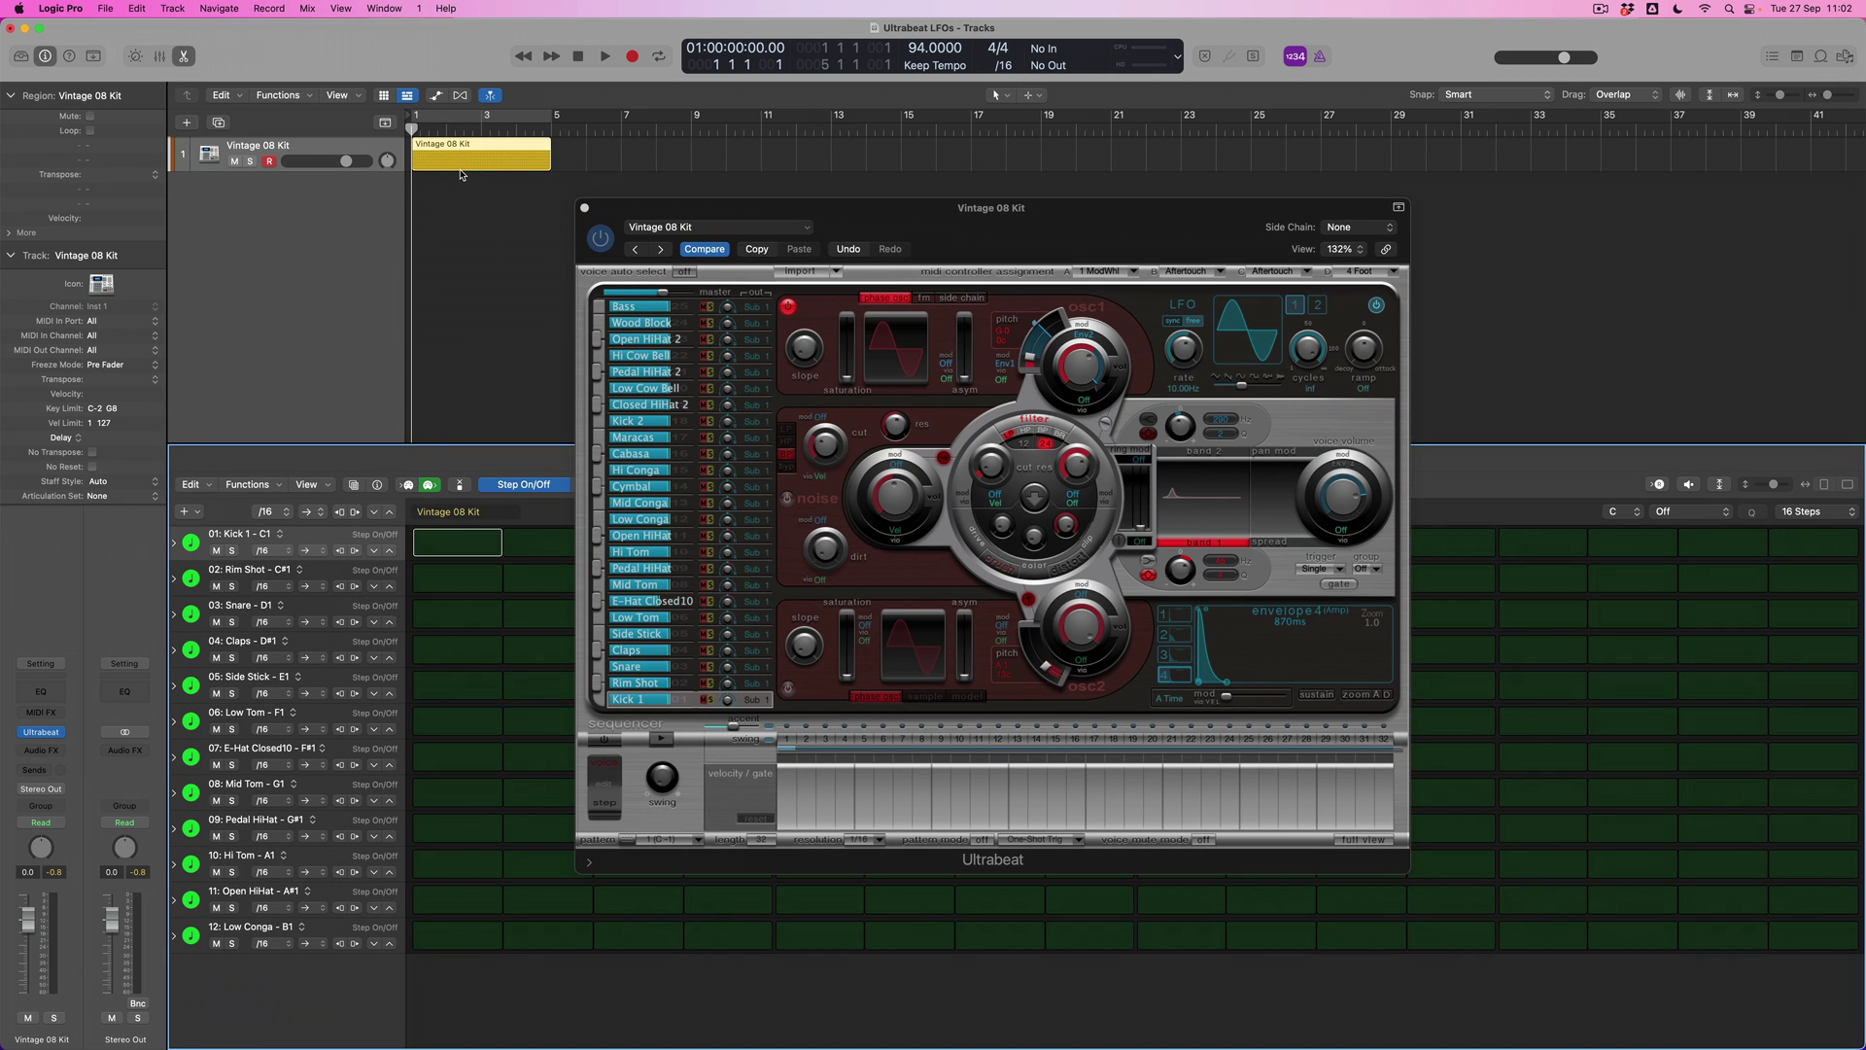
pyautogui.click(454, 121)
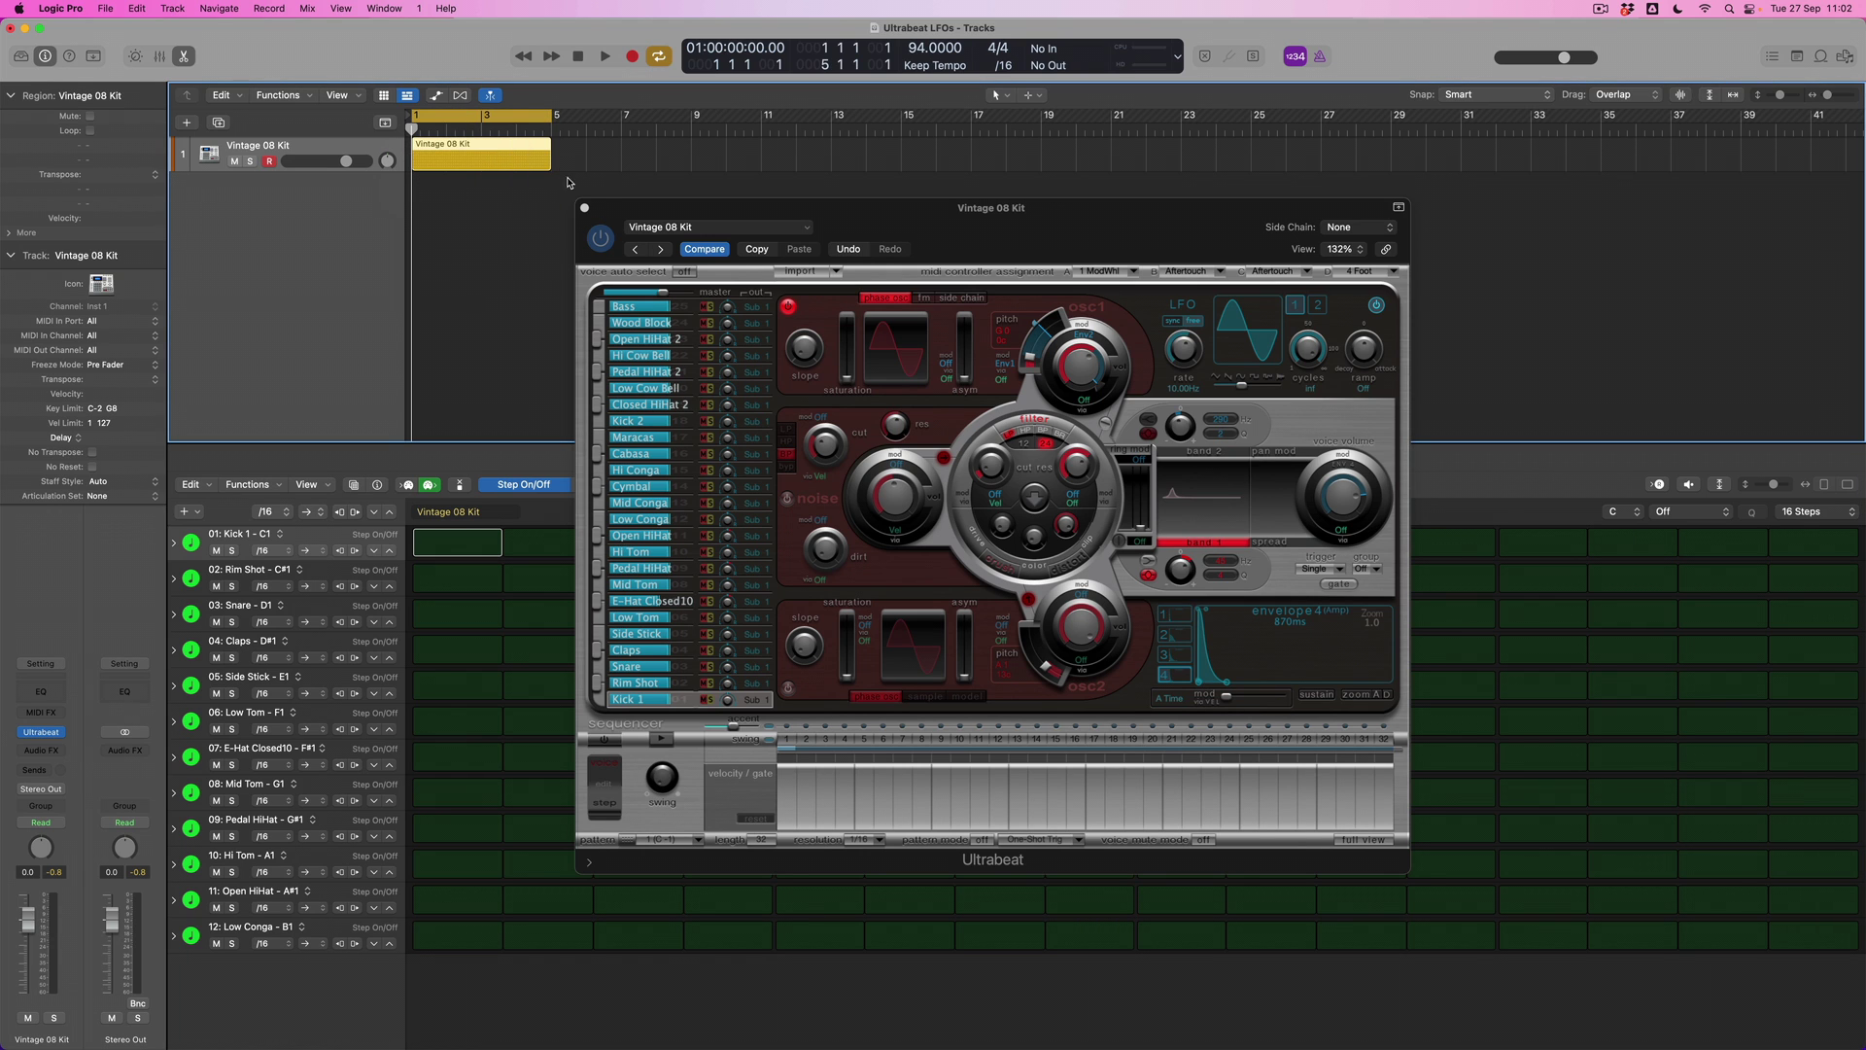
pyautogui.click(585, 207)
# Program Kick 1 on steps 1, 4, 6, 9, 11 and 16, with Snare and Claps on step 5.
pyautogui.click(452, 541)
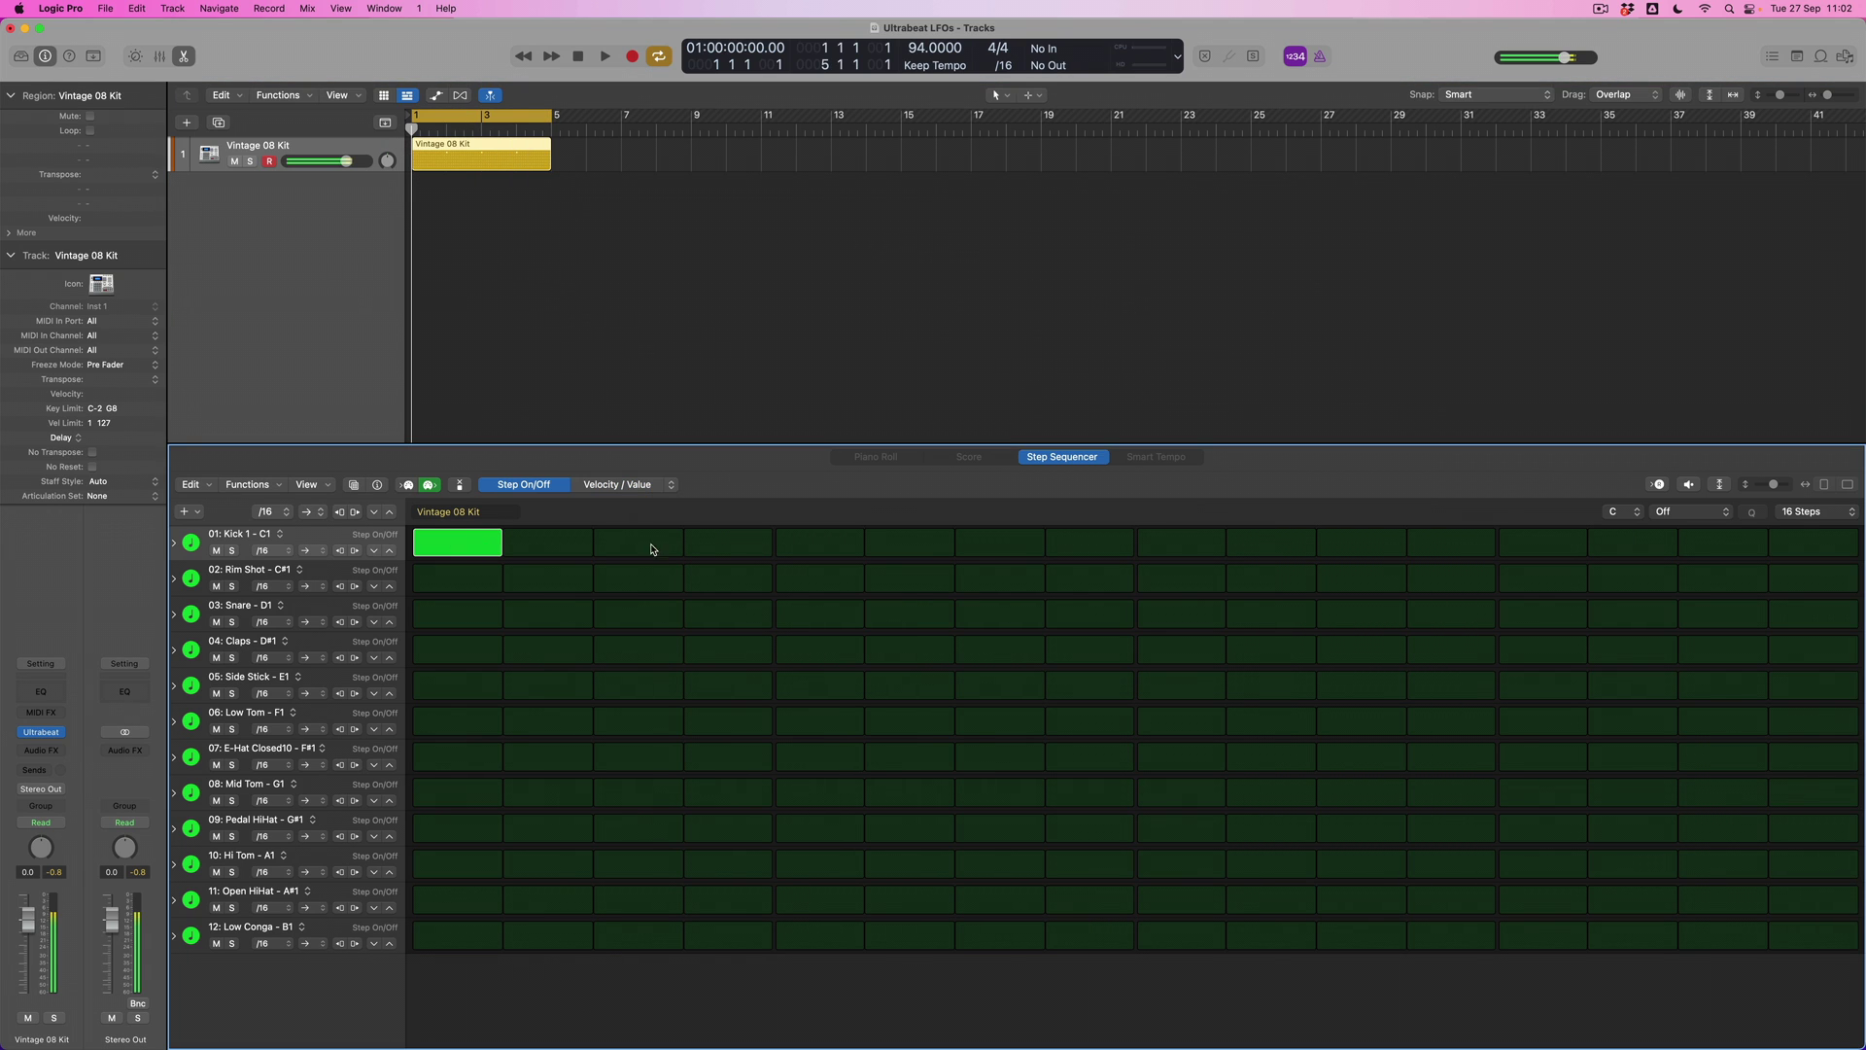
pyautogui.click(729, 542)
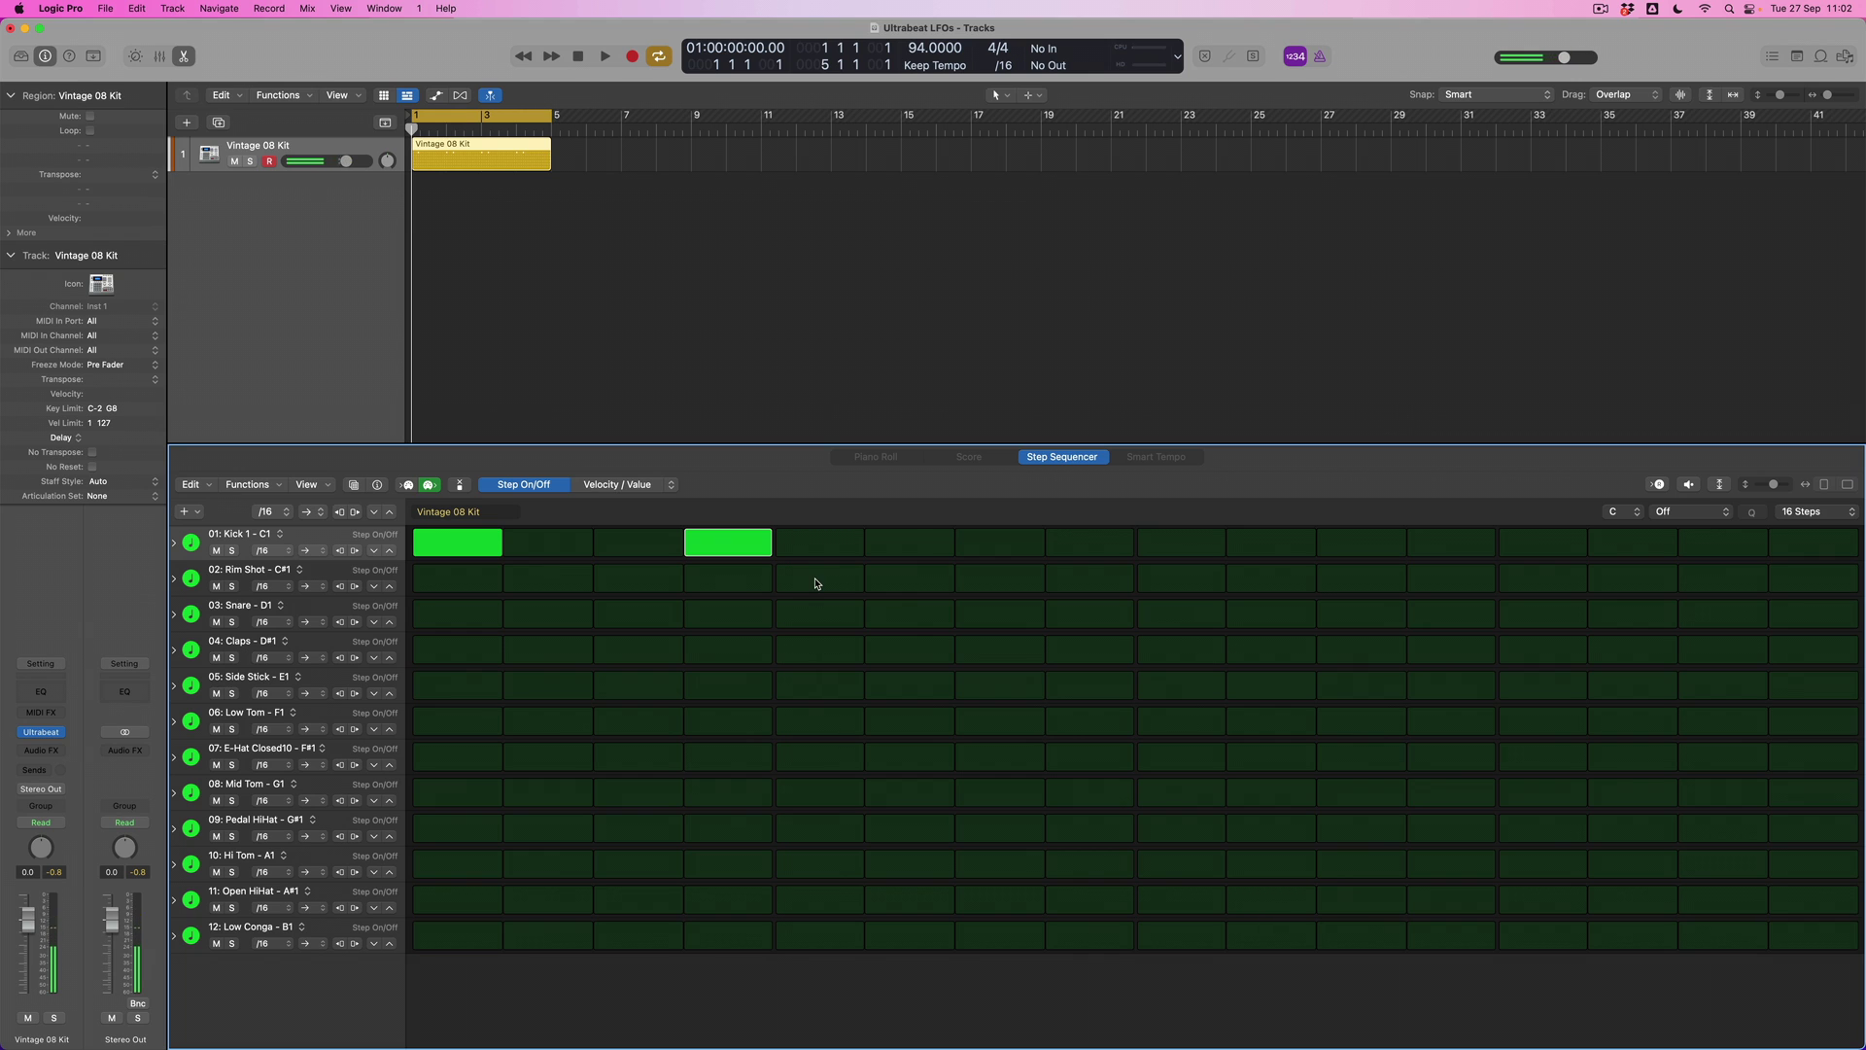
pyautogui.click(821, 616)
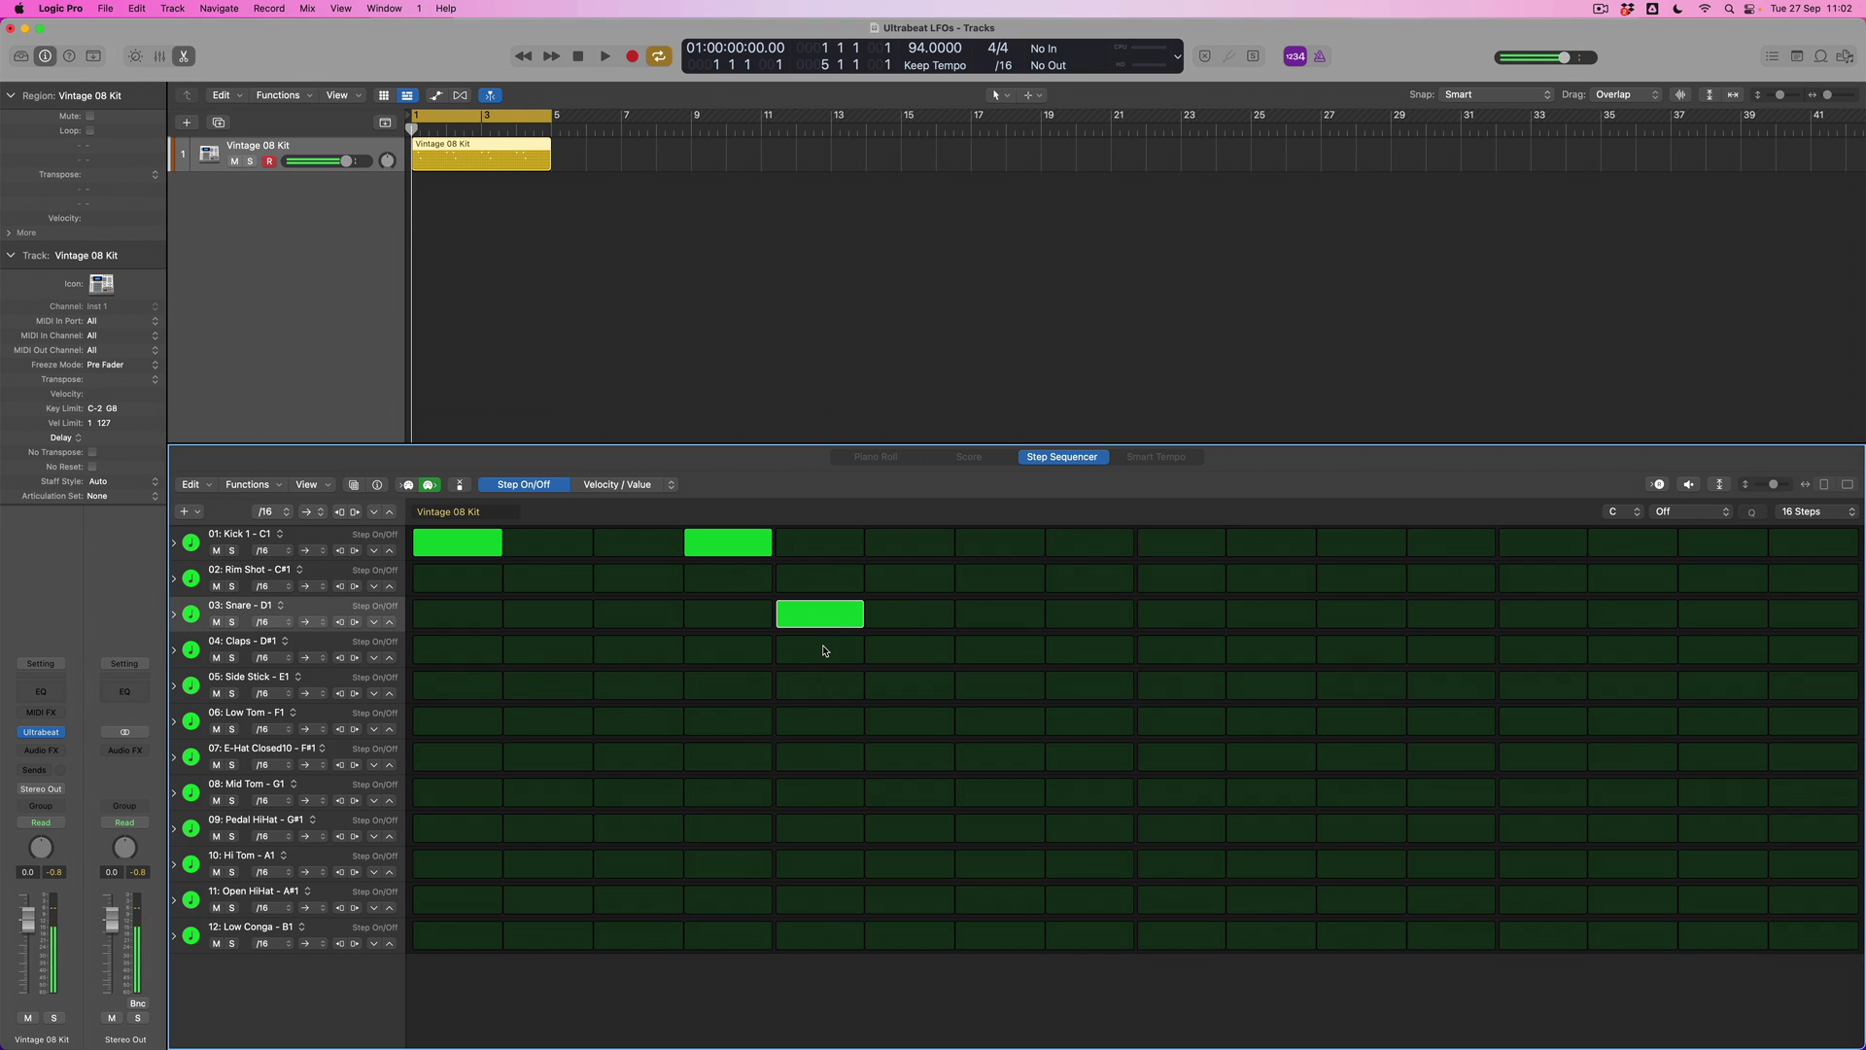
pyautogui.click(824, 650)
pyautogui.click(913, 547)
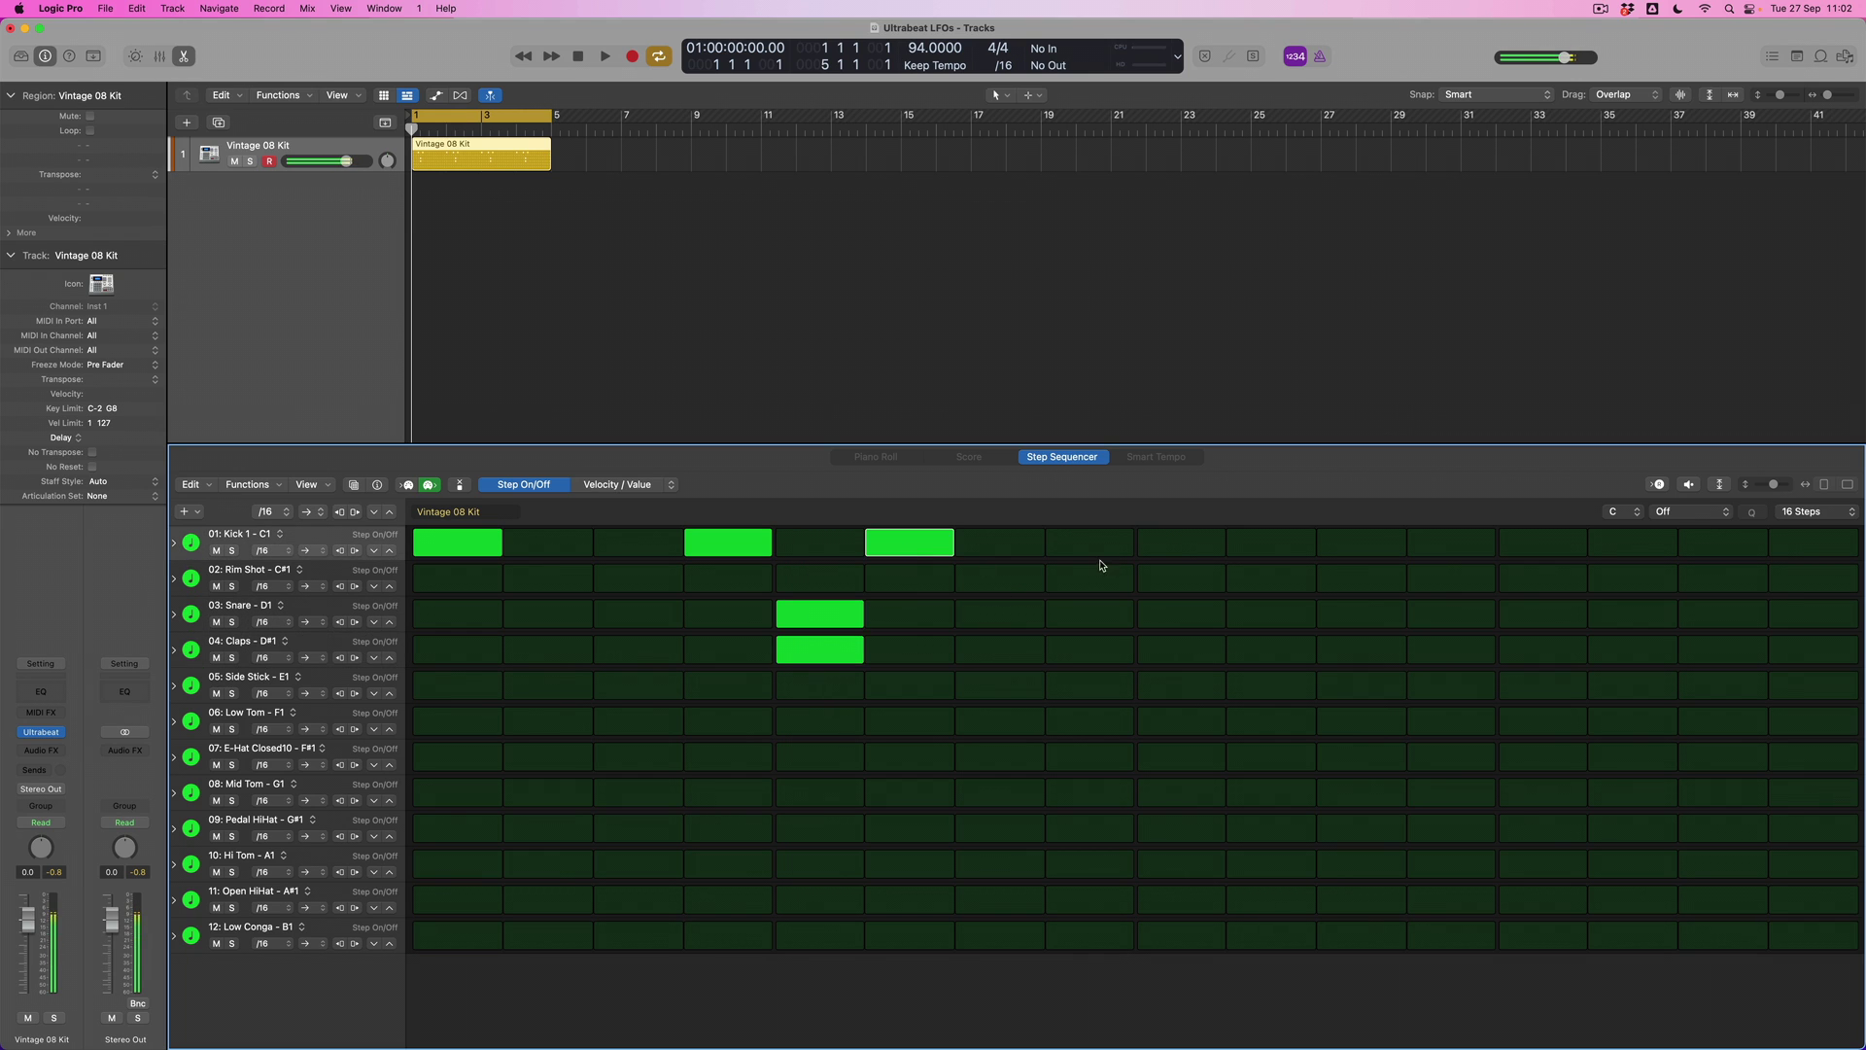
pyautogui.click(1176, 545)
pyautogui.click(1371, 545)
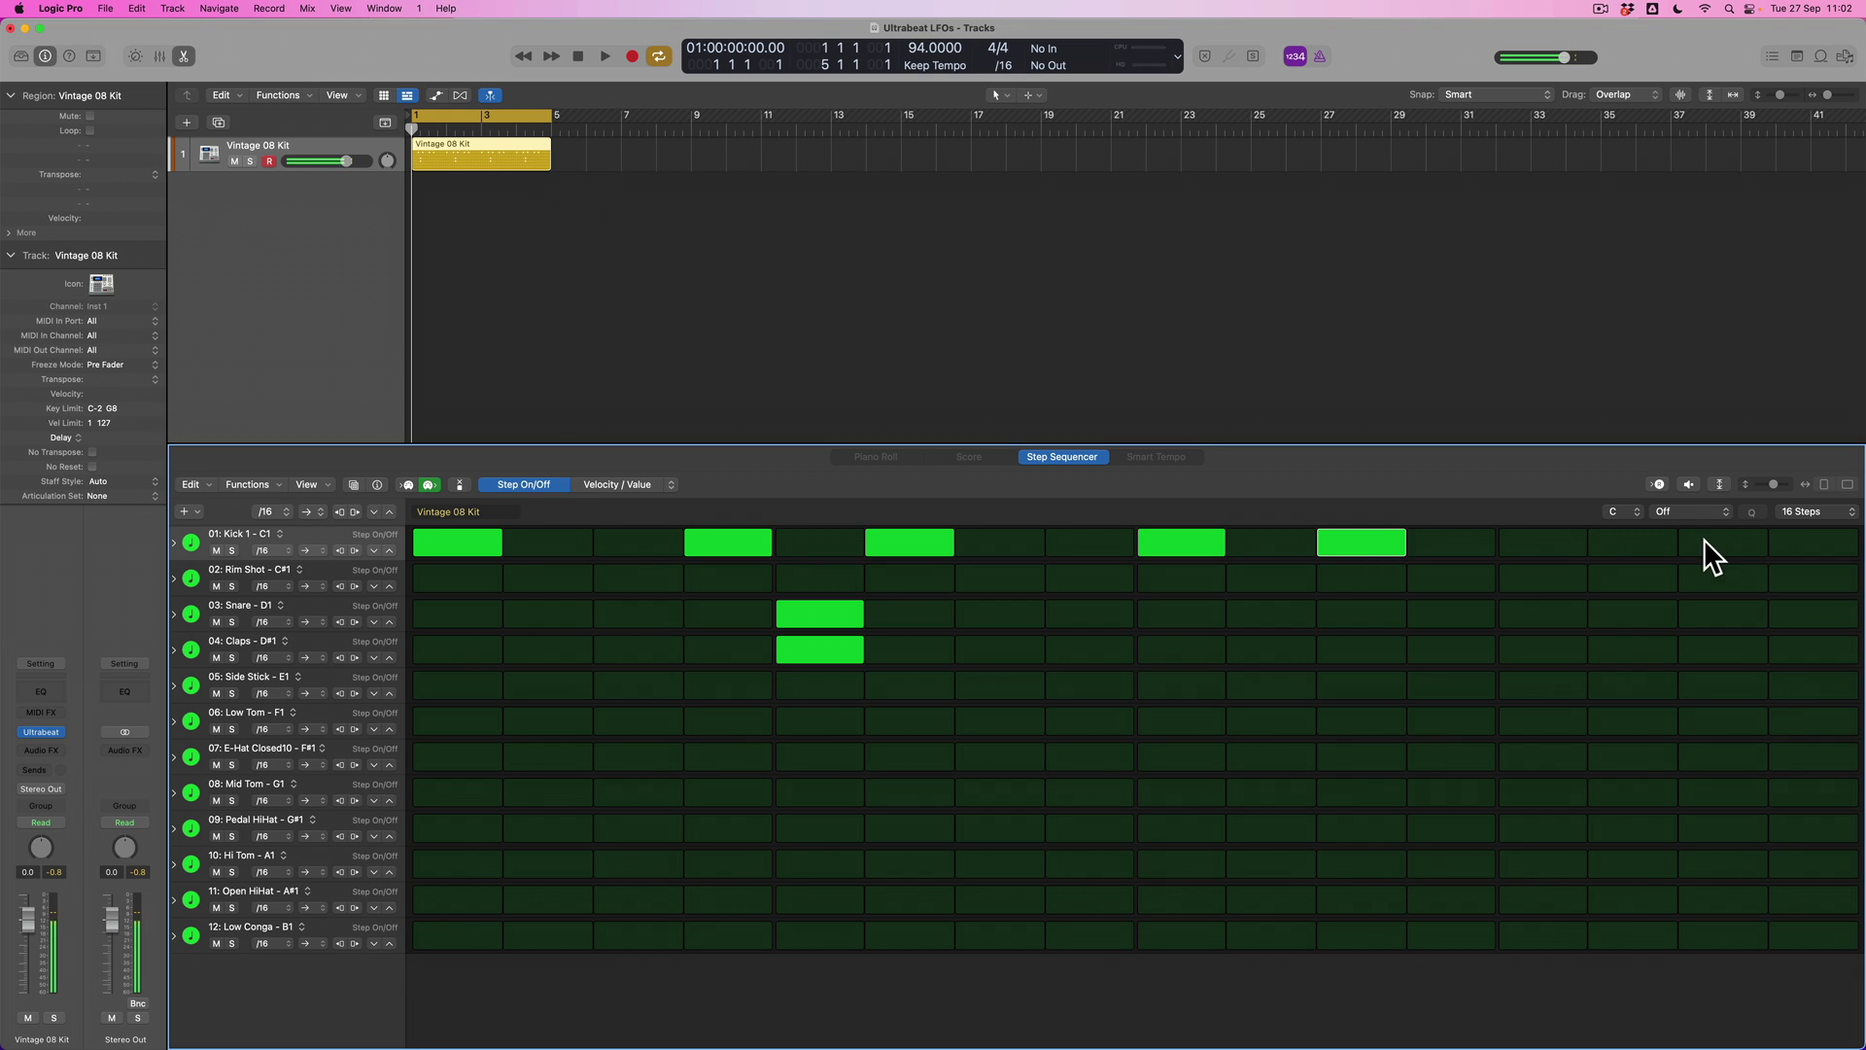
pyautogui.click(1787, 544)
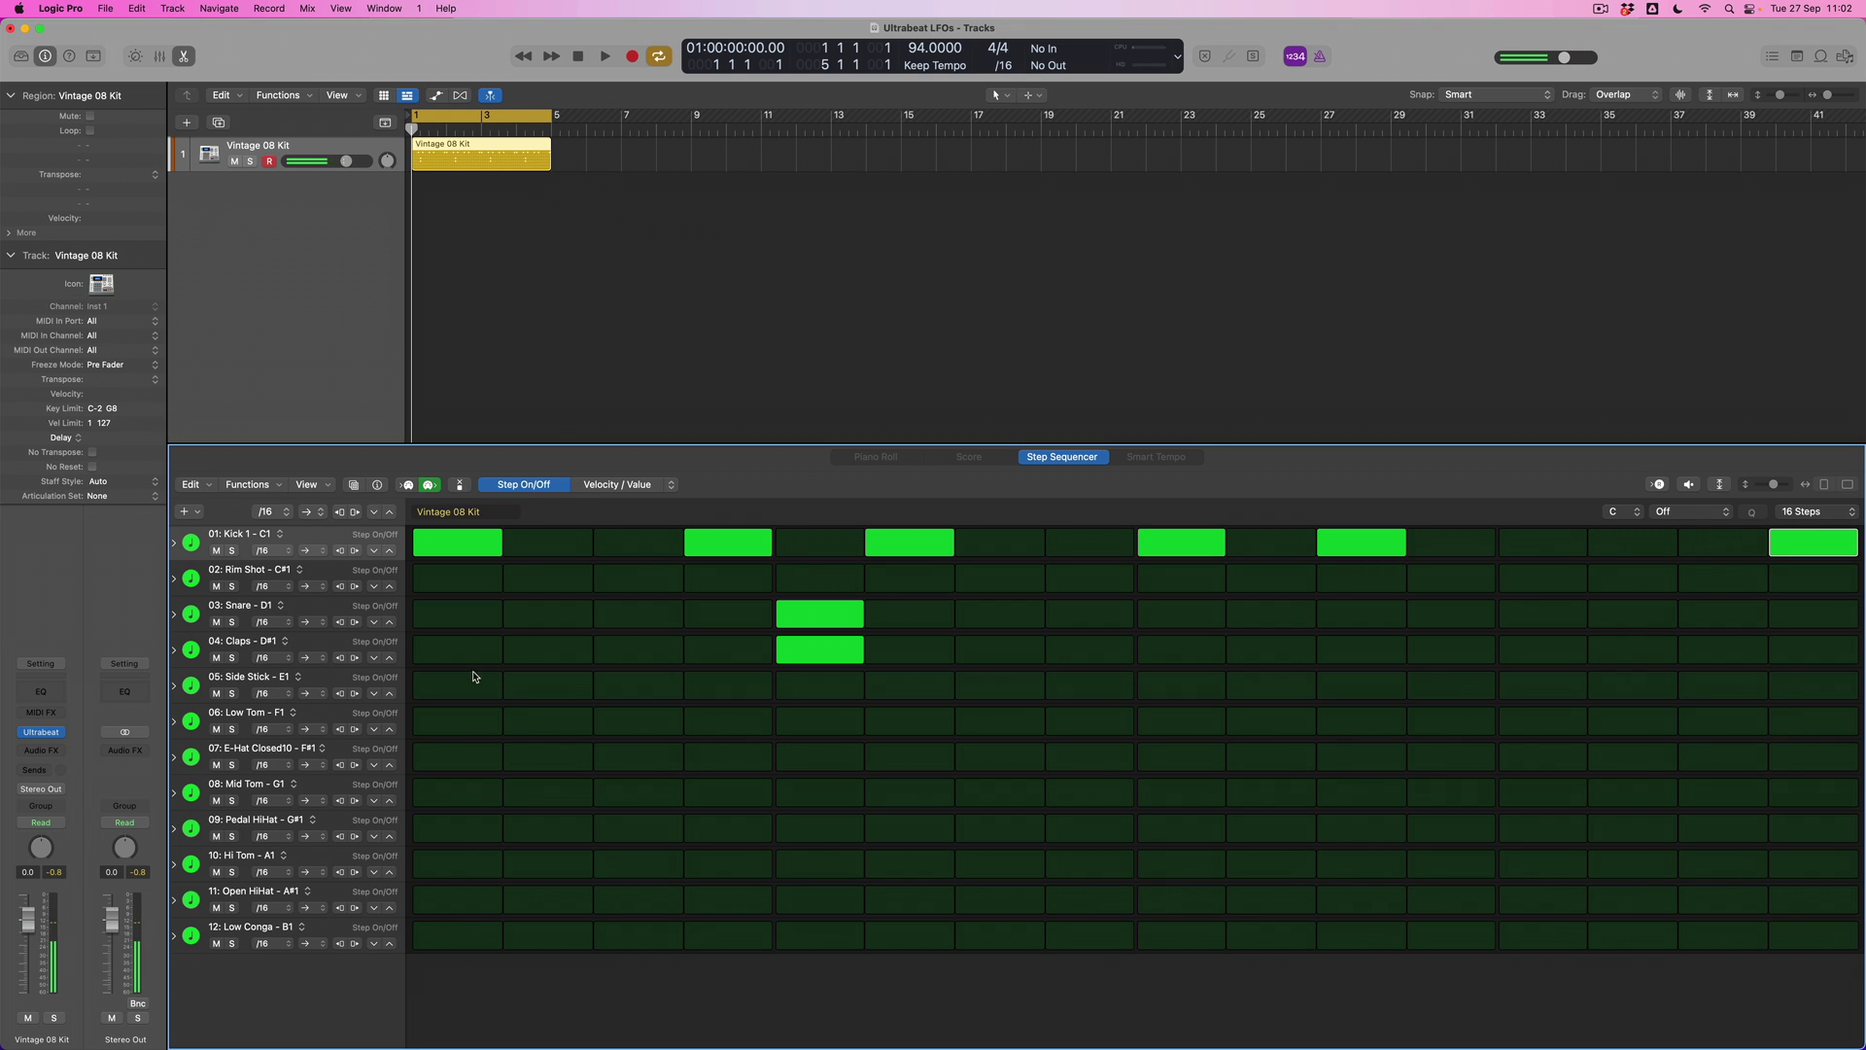
# Program the E-Hat Closed10 row on steps 1, 5, 9 and 13.
pyautogui.click(464, 767)
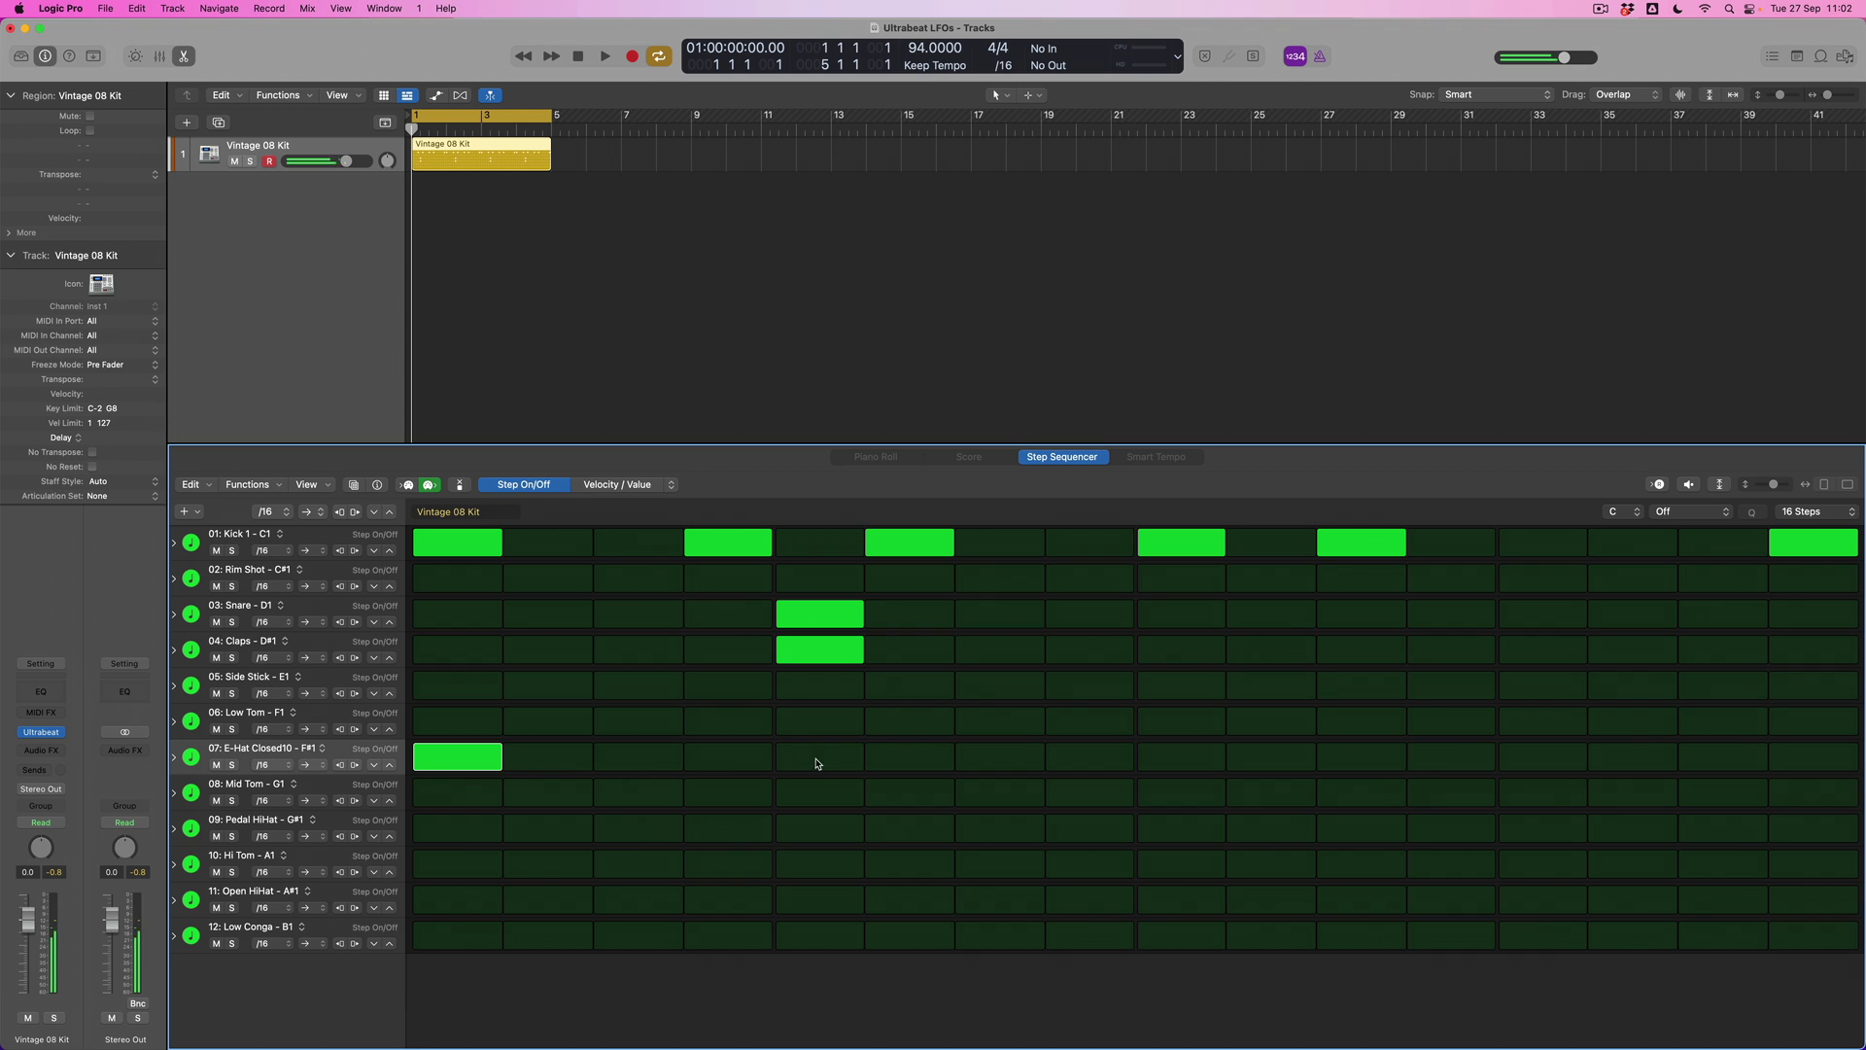
pyautogui.click(817, 759)
pyautogui.click(1178, 754)
pyautogui.click(1530, 750)
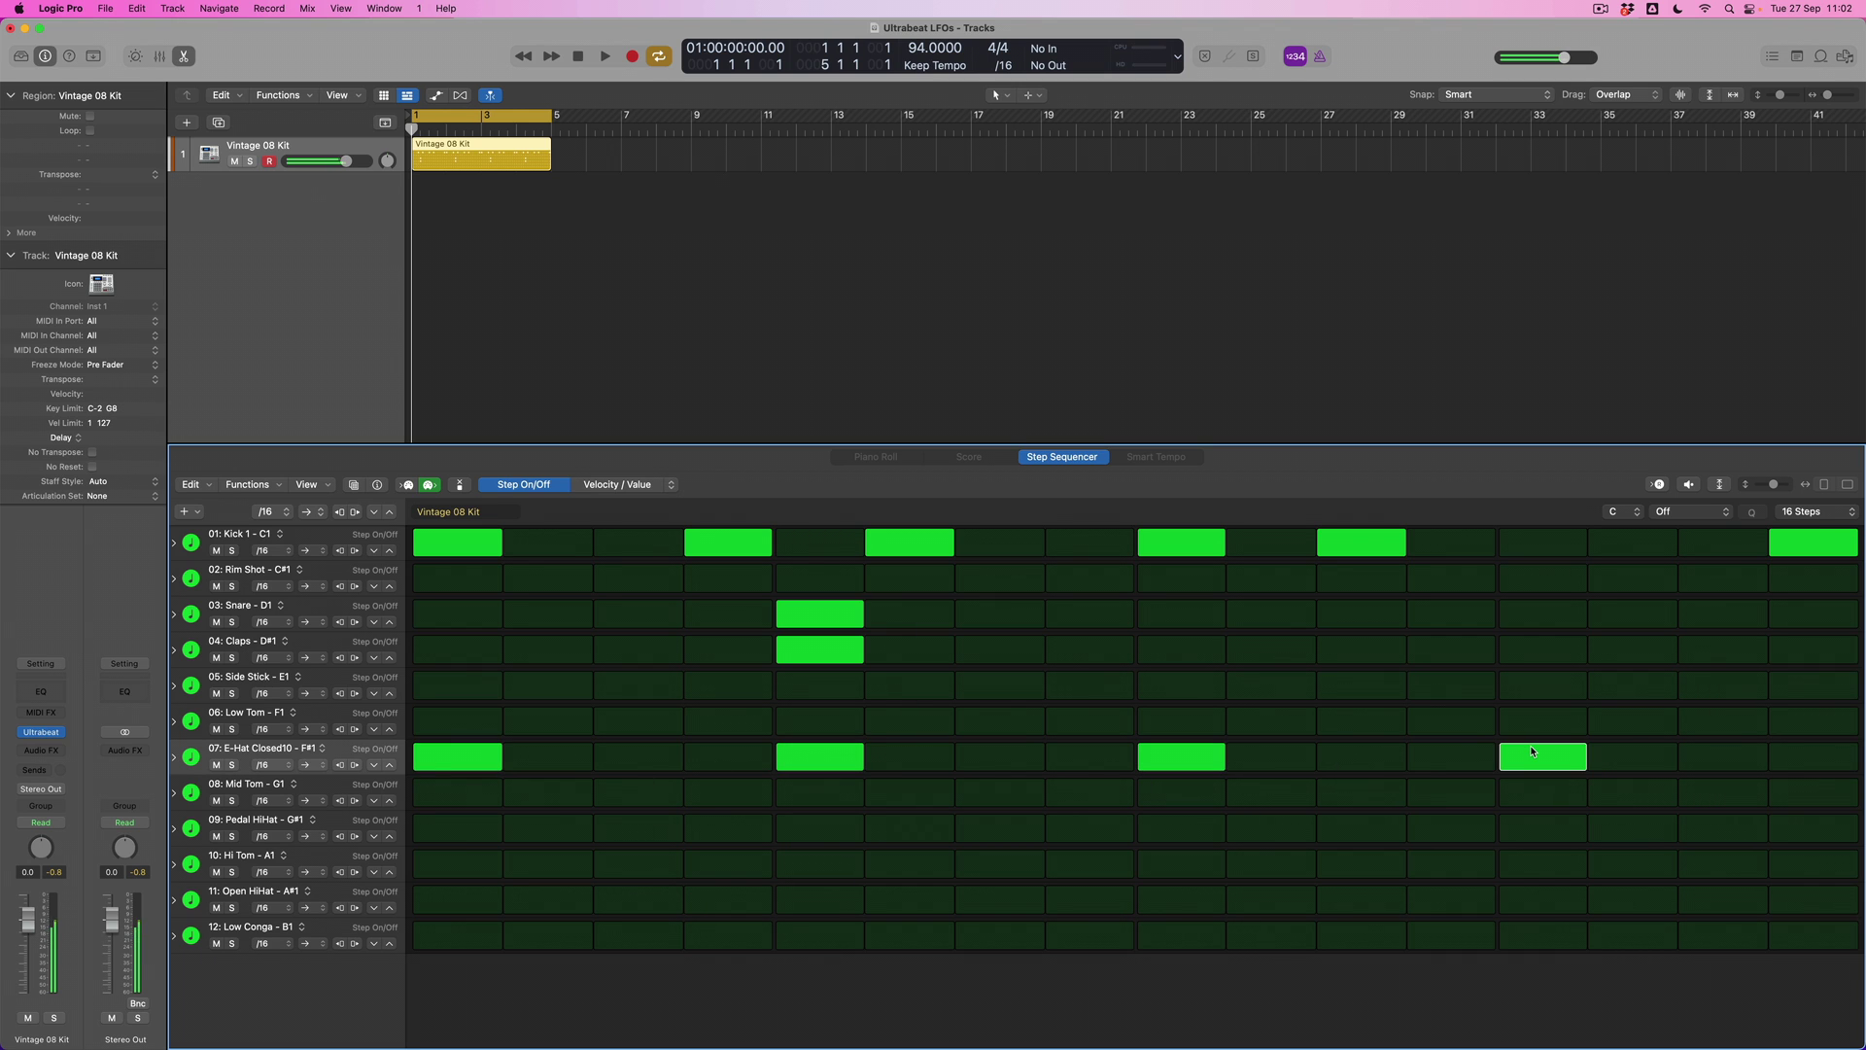
# Play the pattern and add Snare and Claps hits on step 13.
pyautogui.press('space')
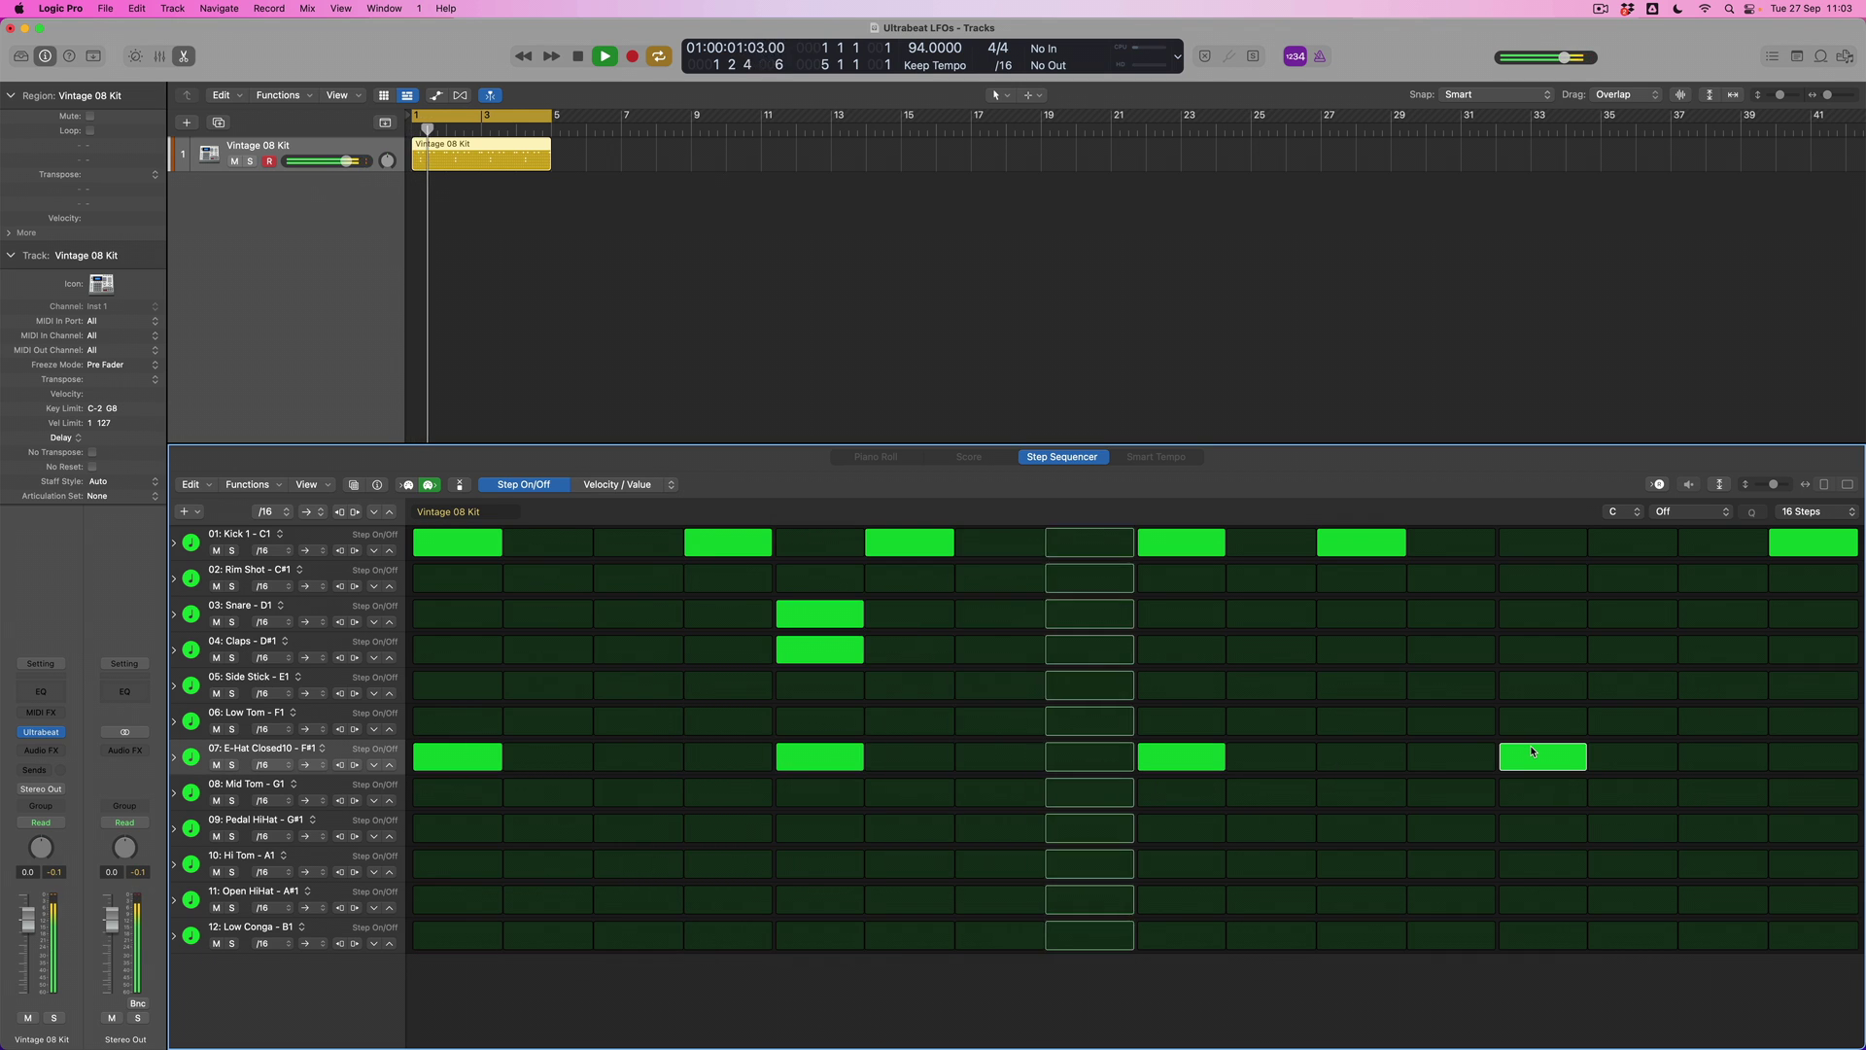
pyautogui.click(1546, 613)
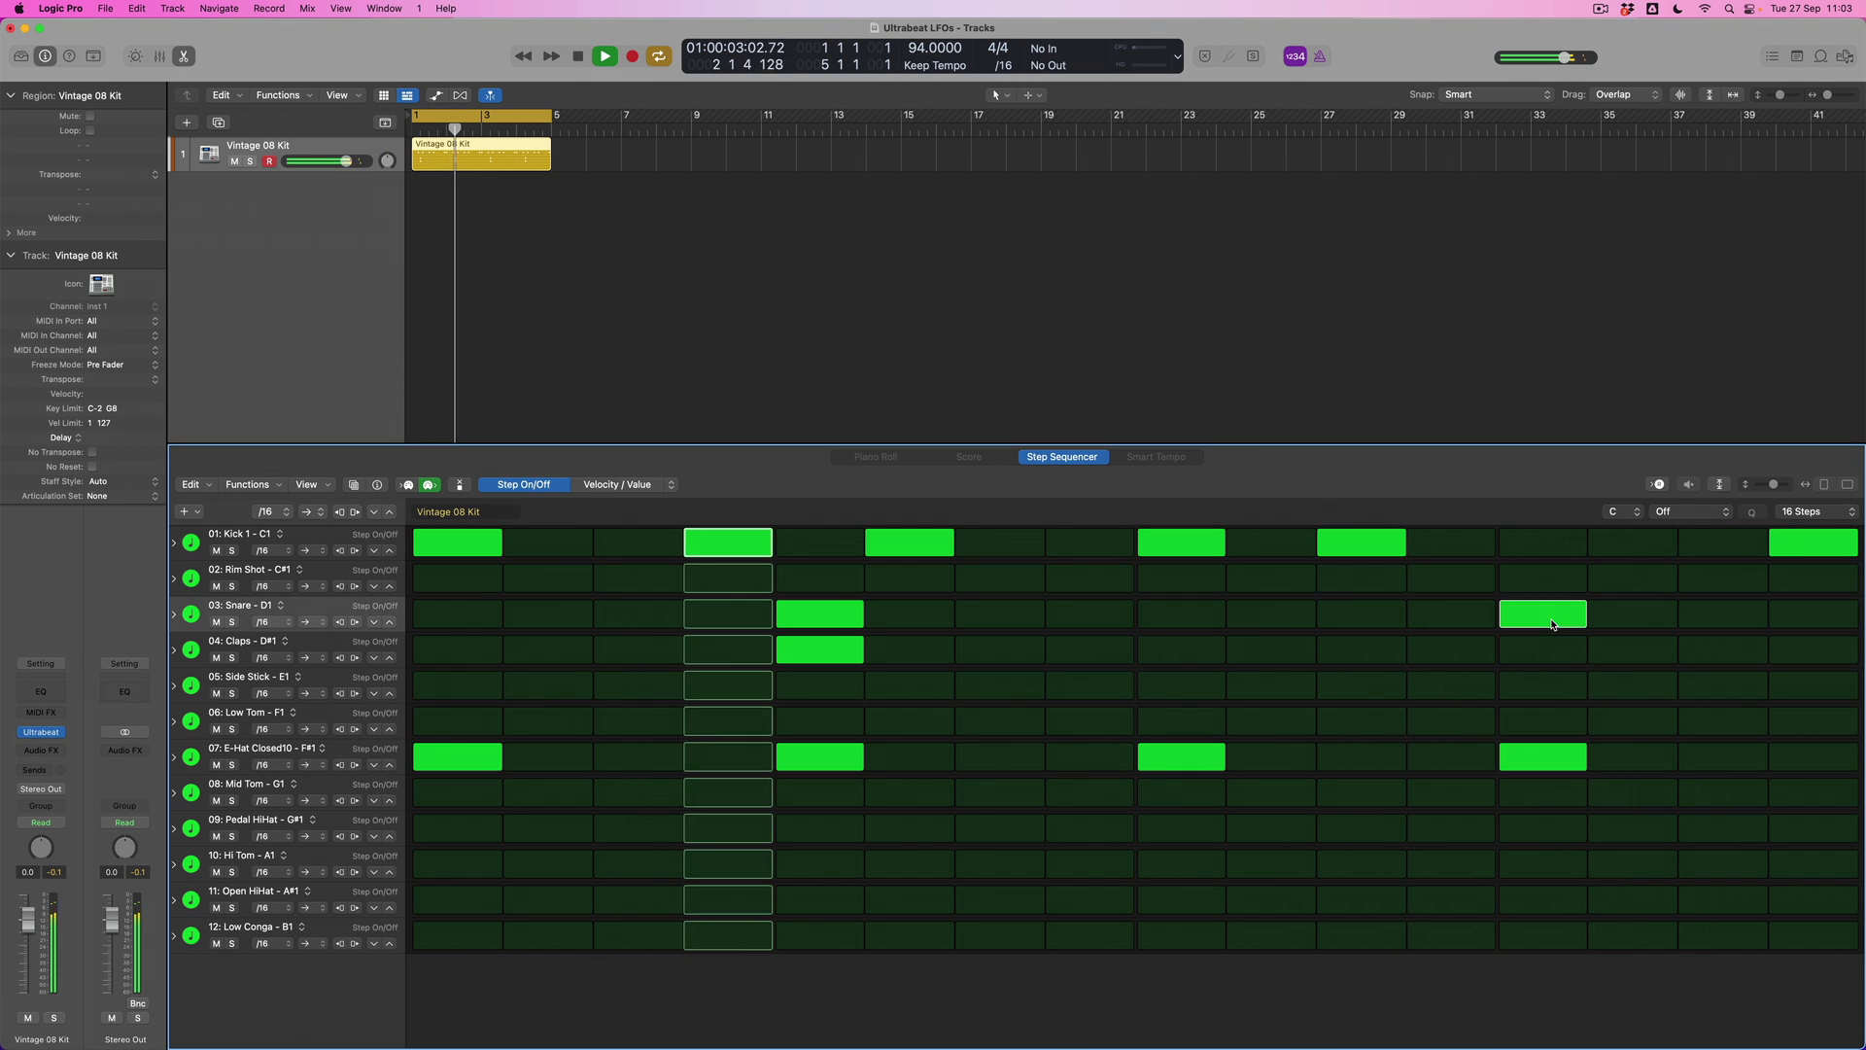
pyautogui.click(1550, 646)
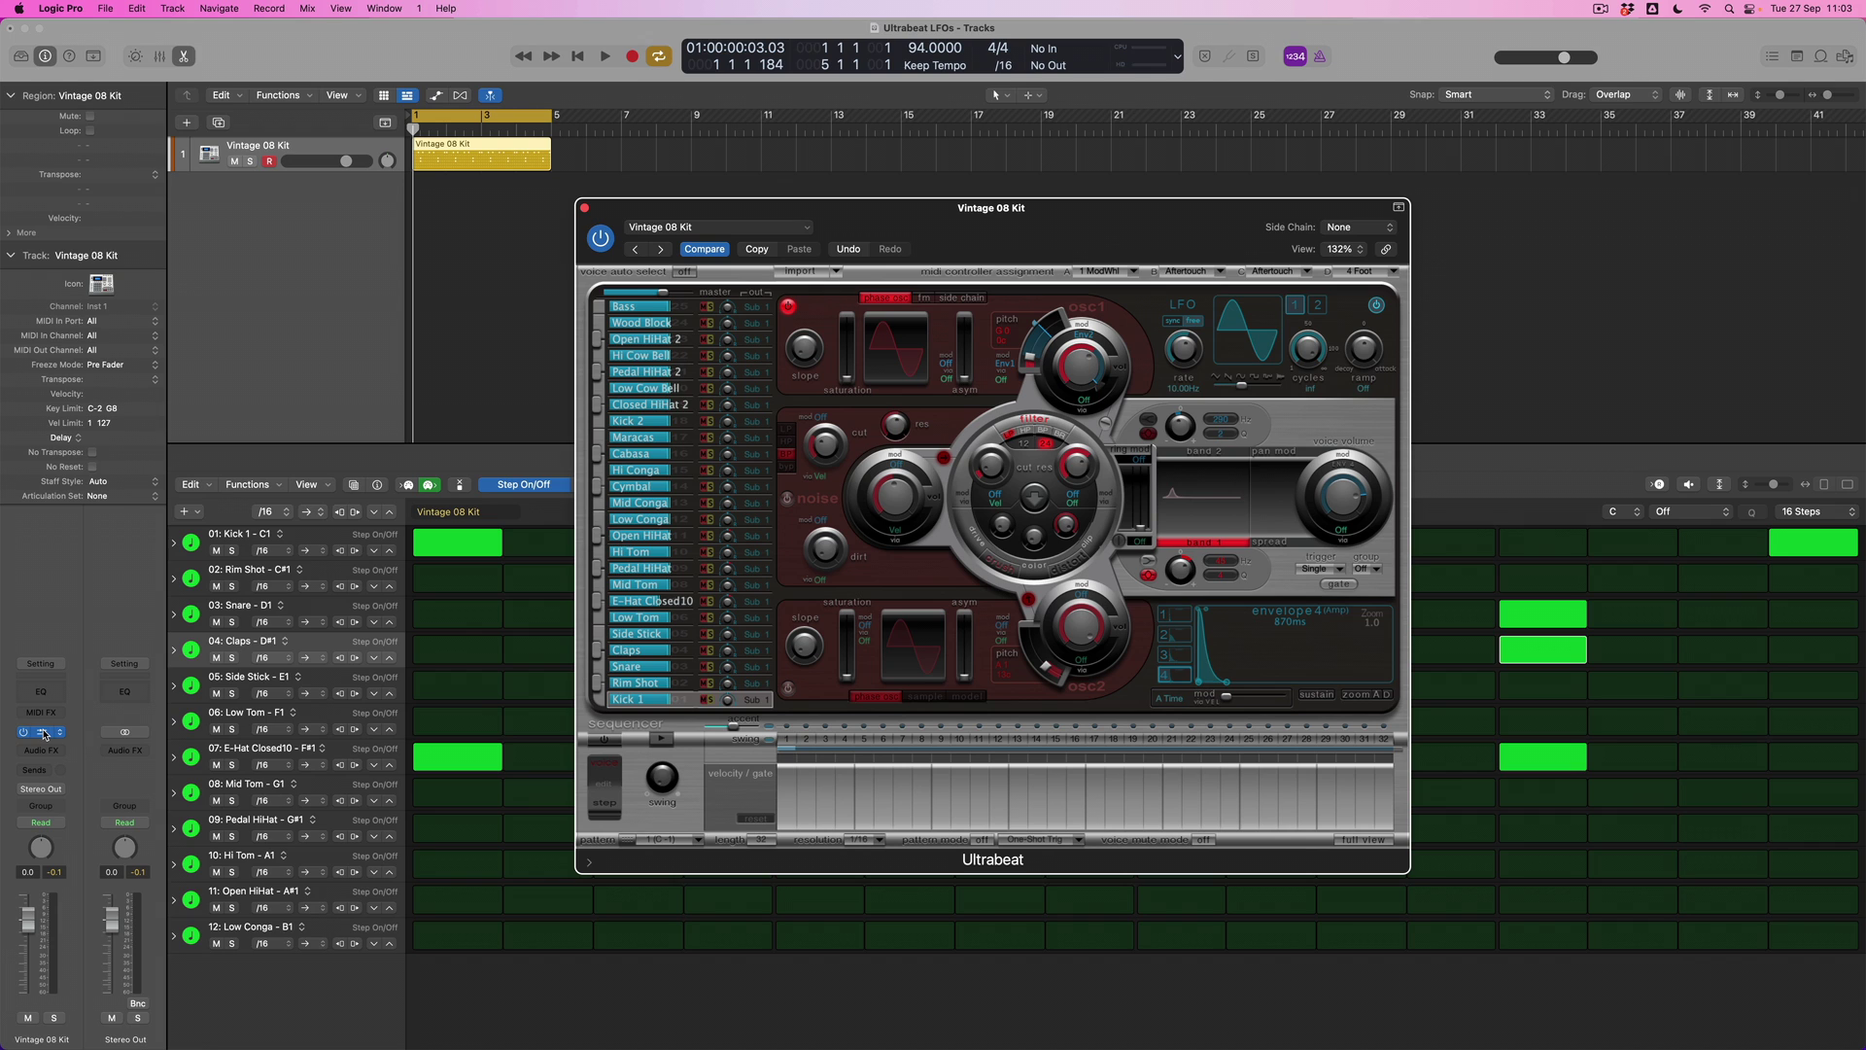
# Examine the Ultrabeat synth settings of the Snare, Kick 1 and Side Stick sounds, ending on Kick 1.
pyautogui.click(643, 670)
pyautogui.click(639, 703)
pyautogui.click(642, 670)
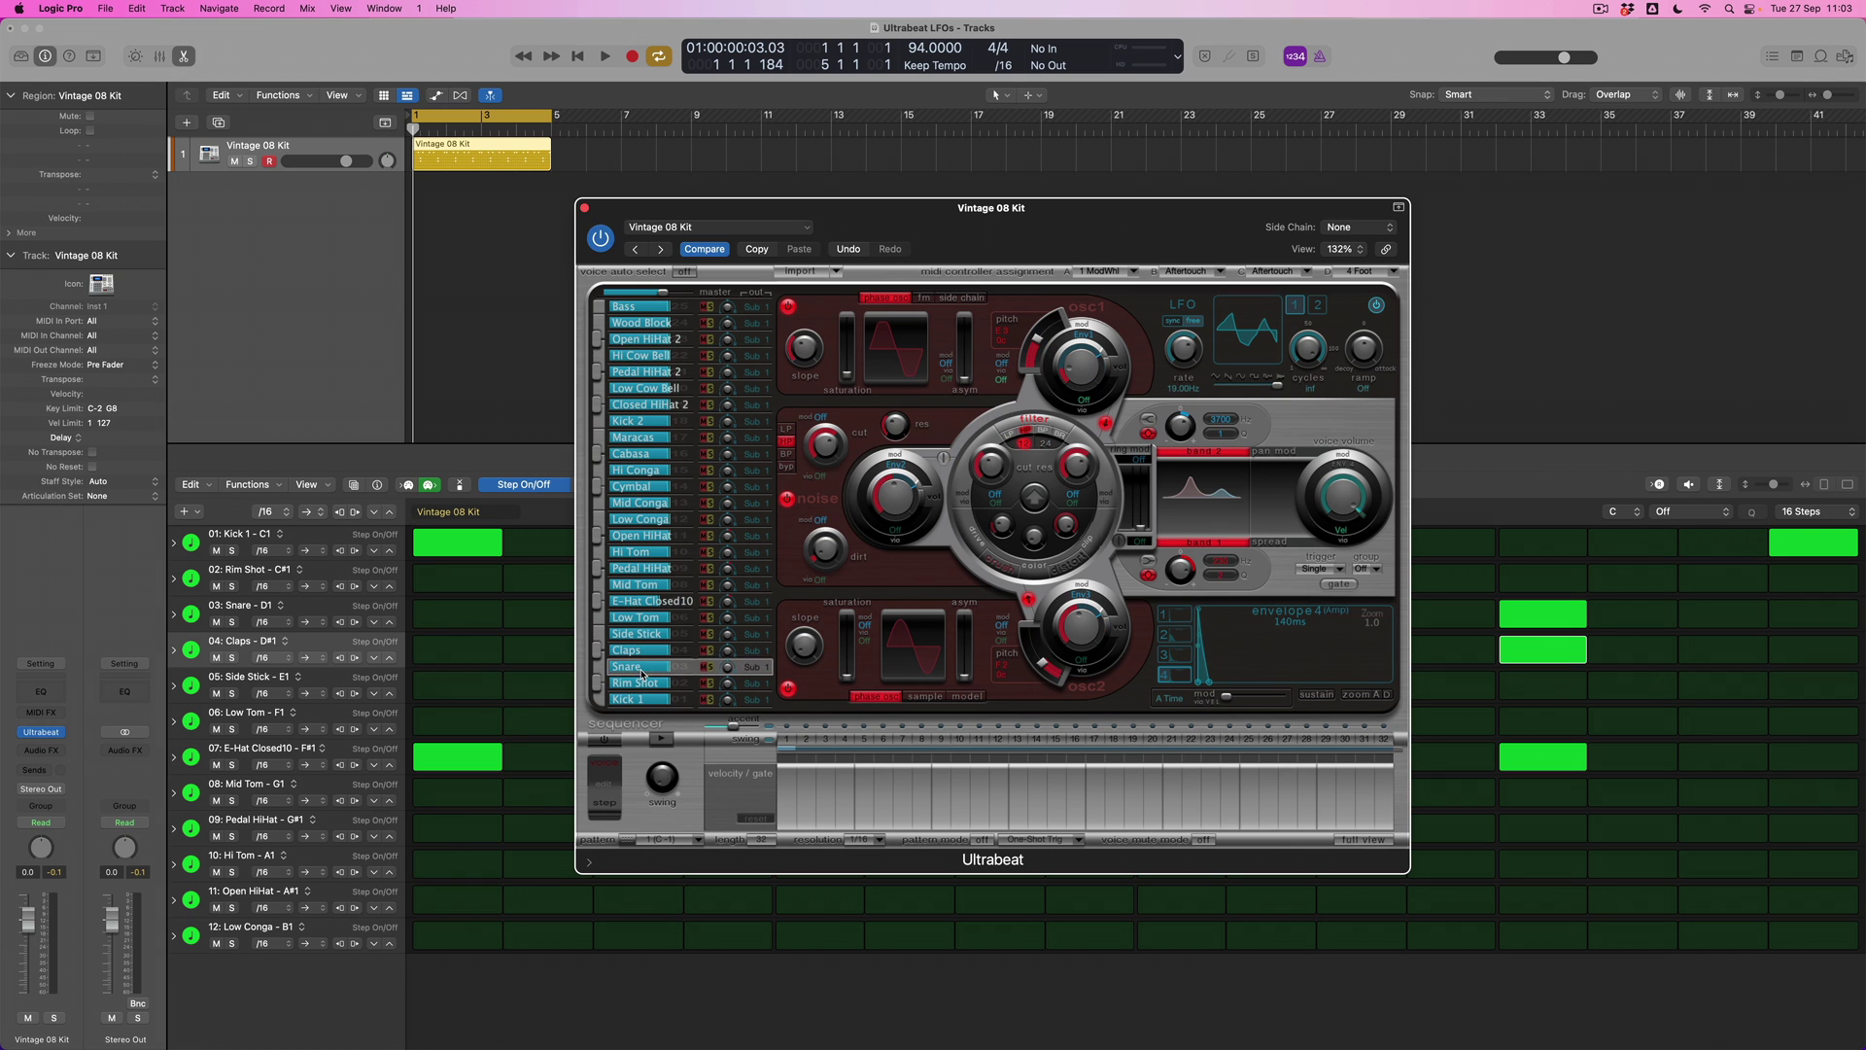
pyautogui.click(647, 636)
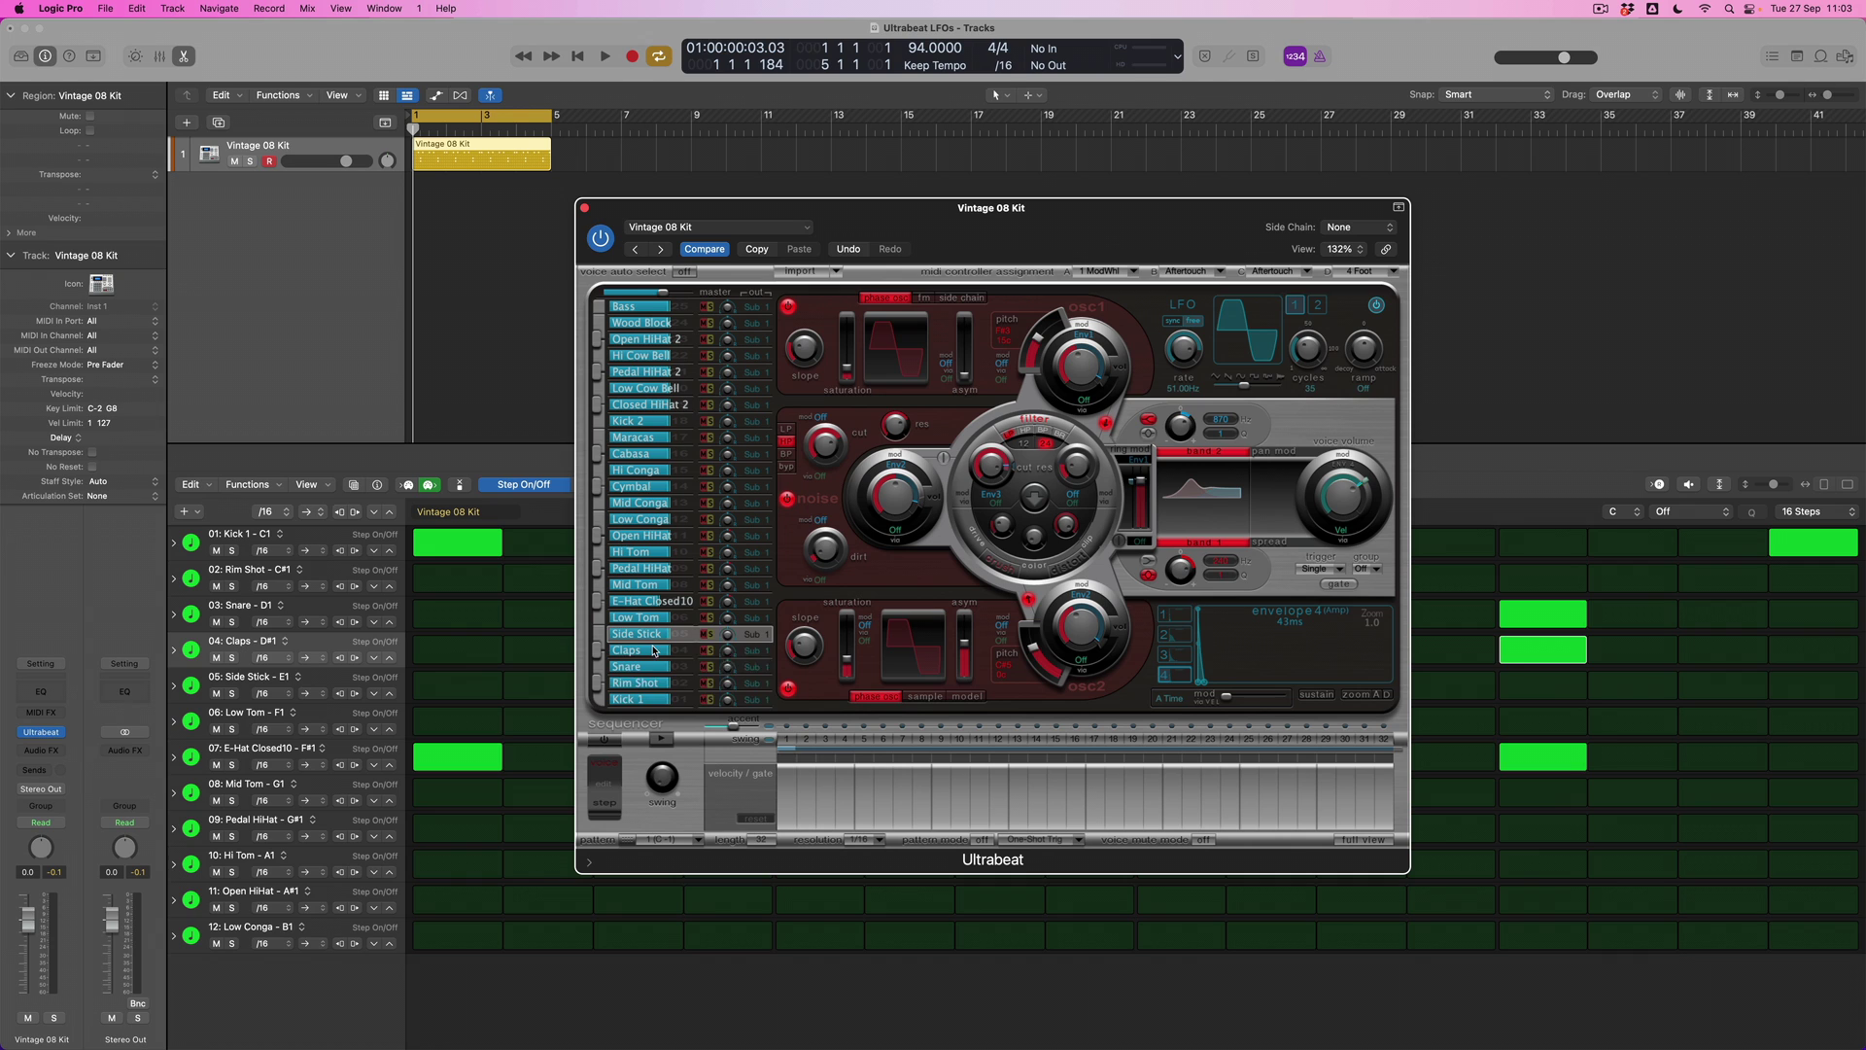
pyautogui.click(643, 702)
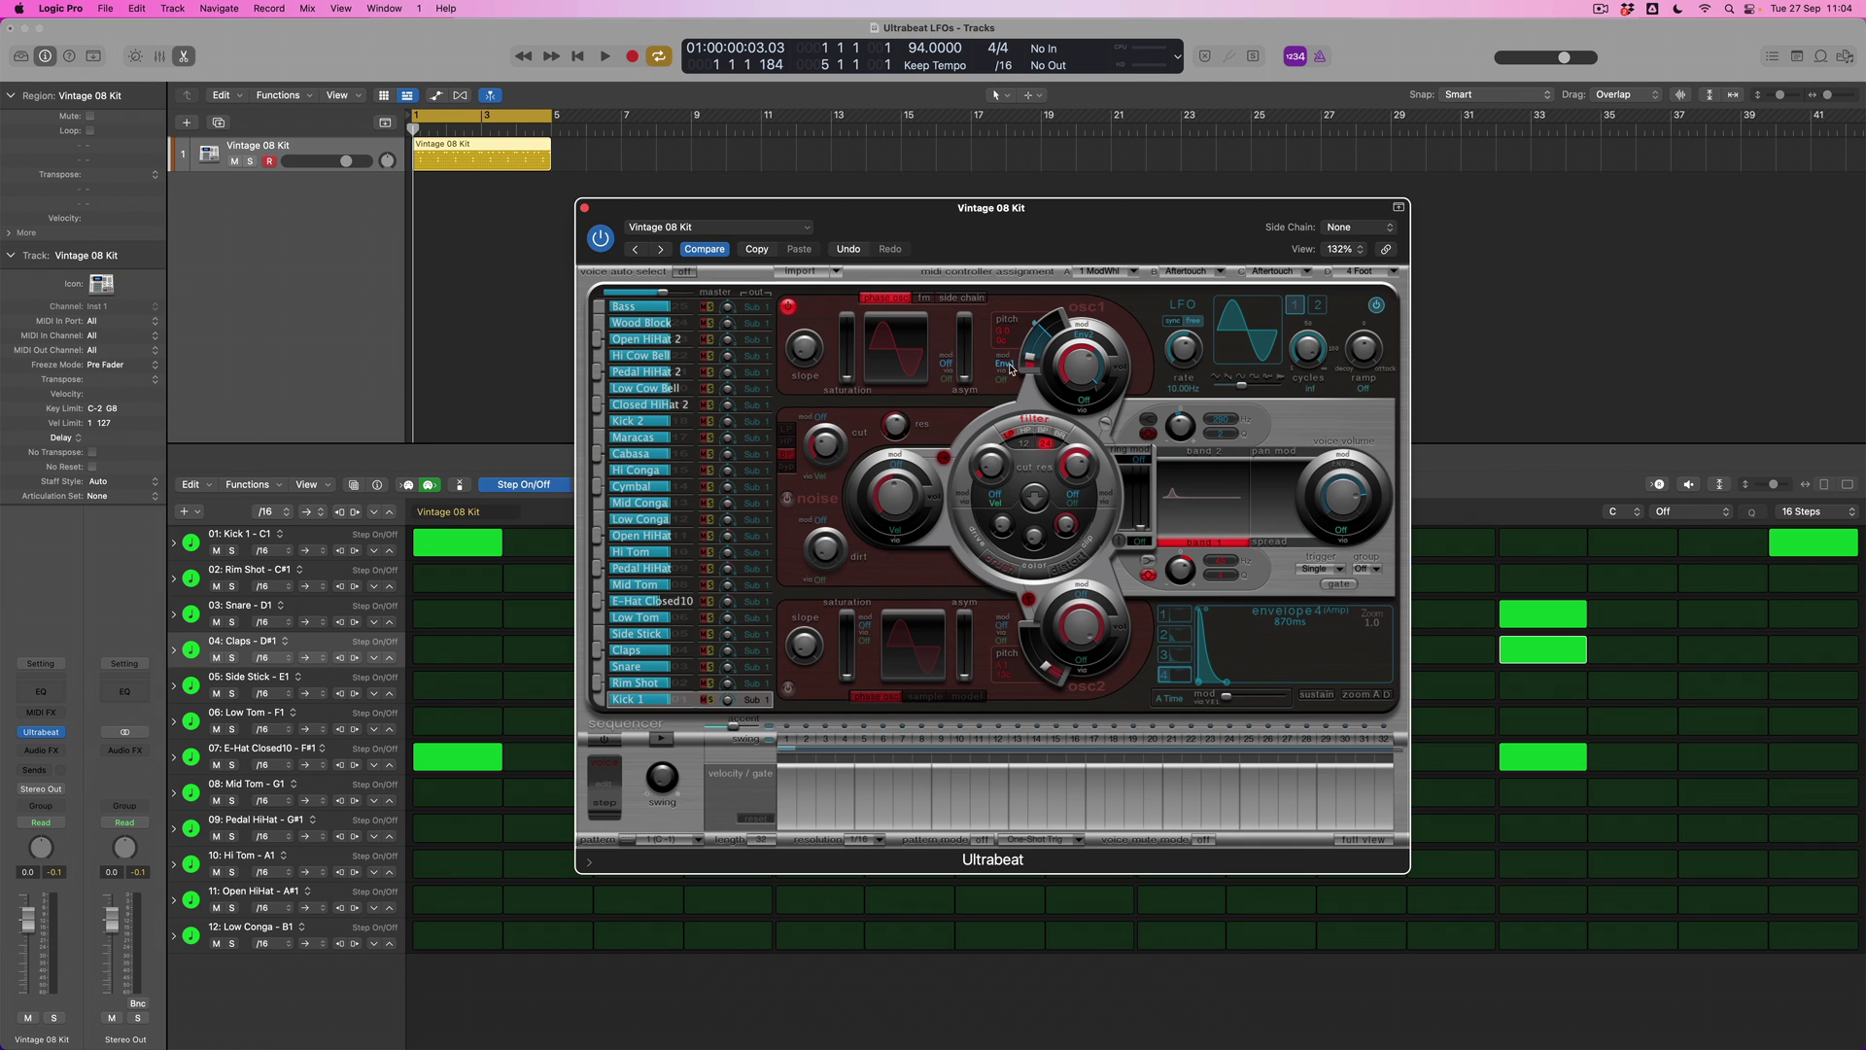
# Assign Lfo1 as the pitch modulation source of Kick 1's oscillator 1 and switch the LFO rate to sync mode.
pyautogui.click(1009, 367)
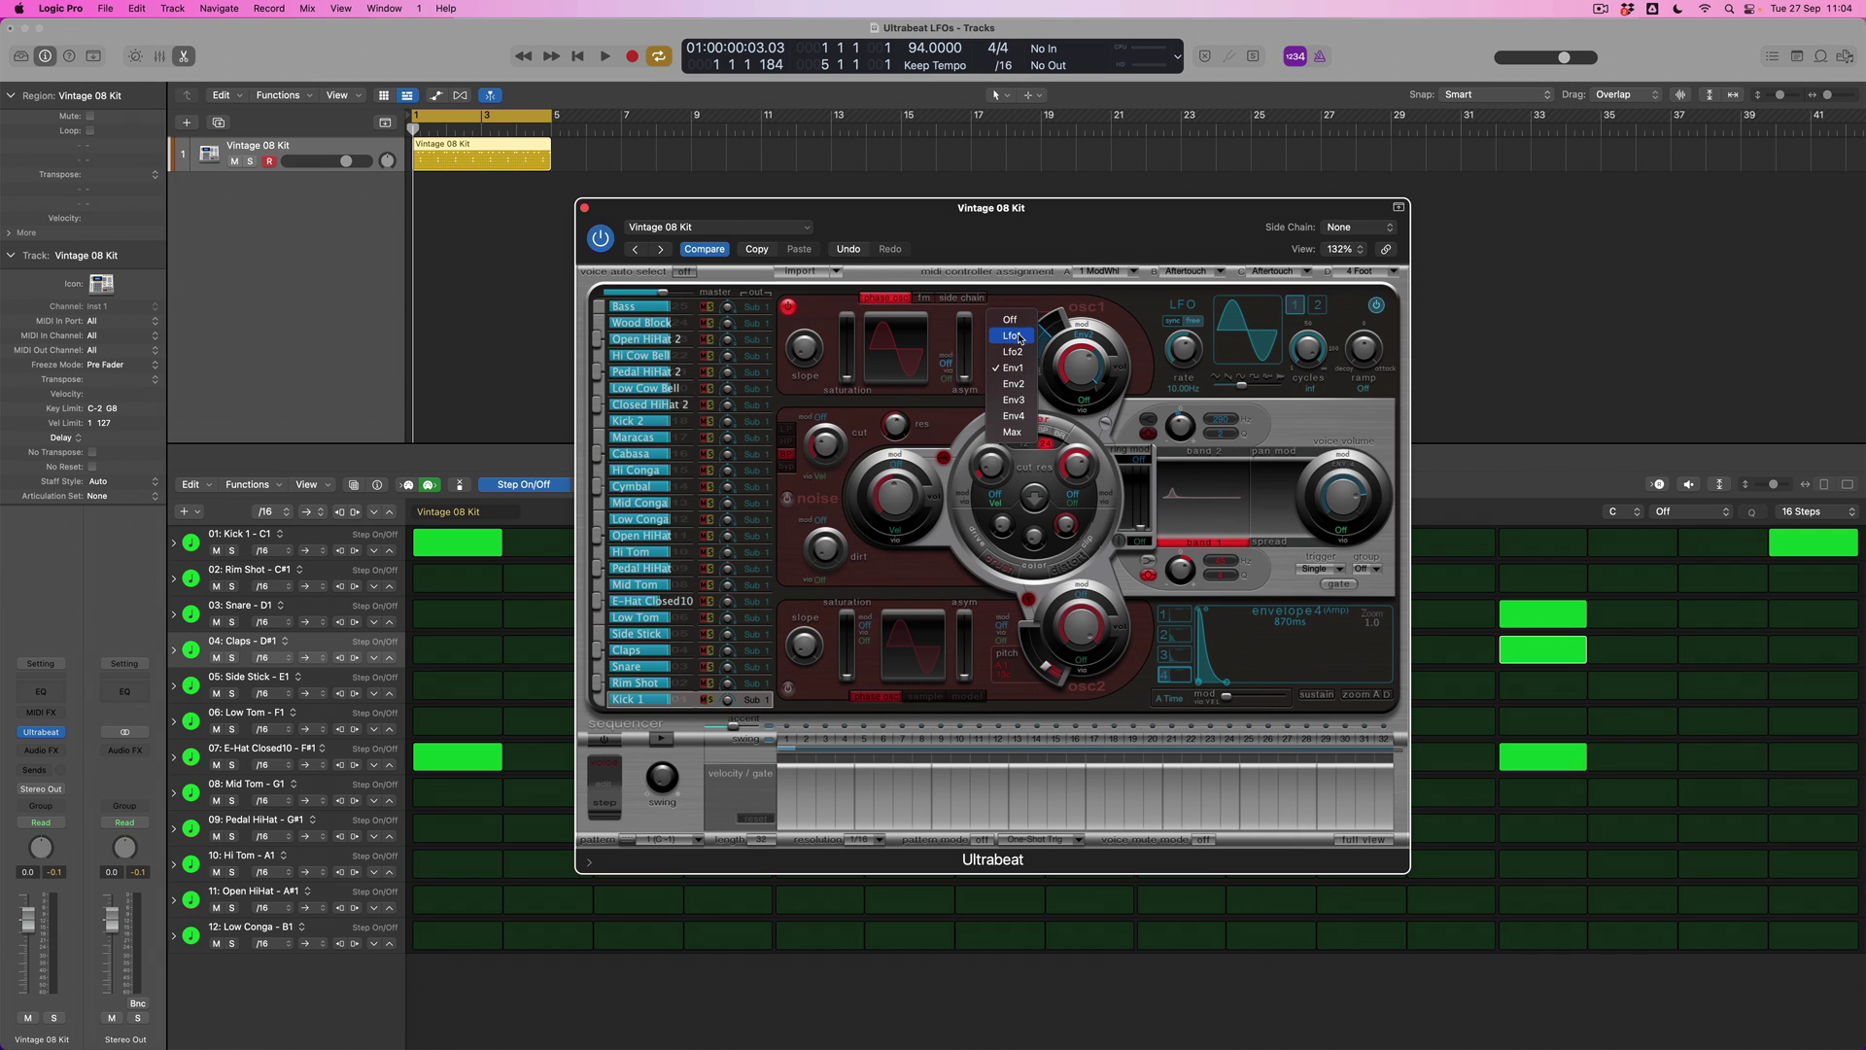
pyautogui.click(1019, 337)
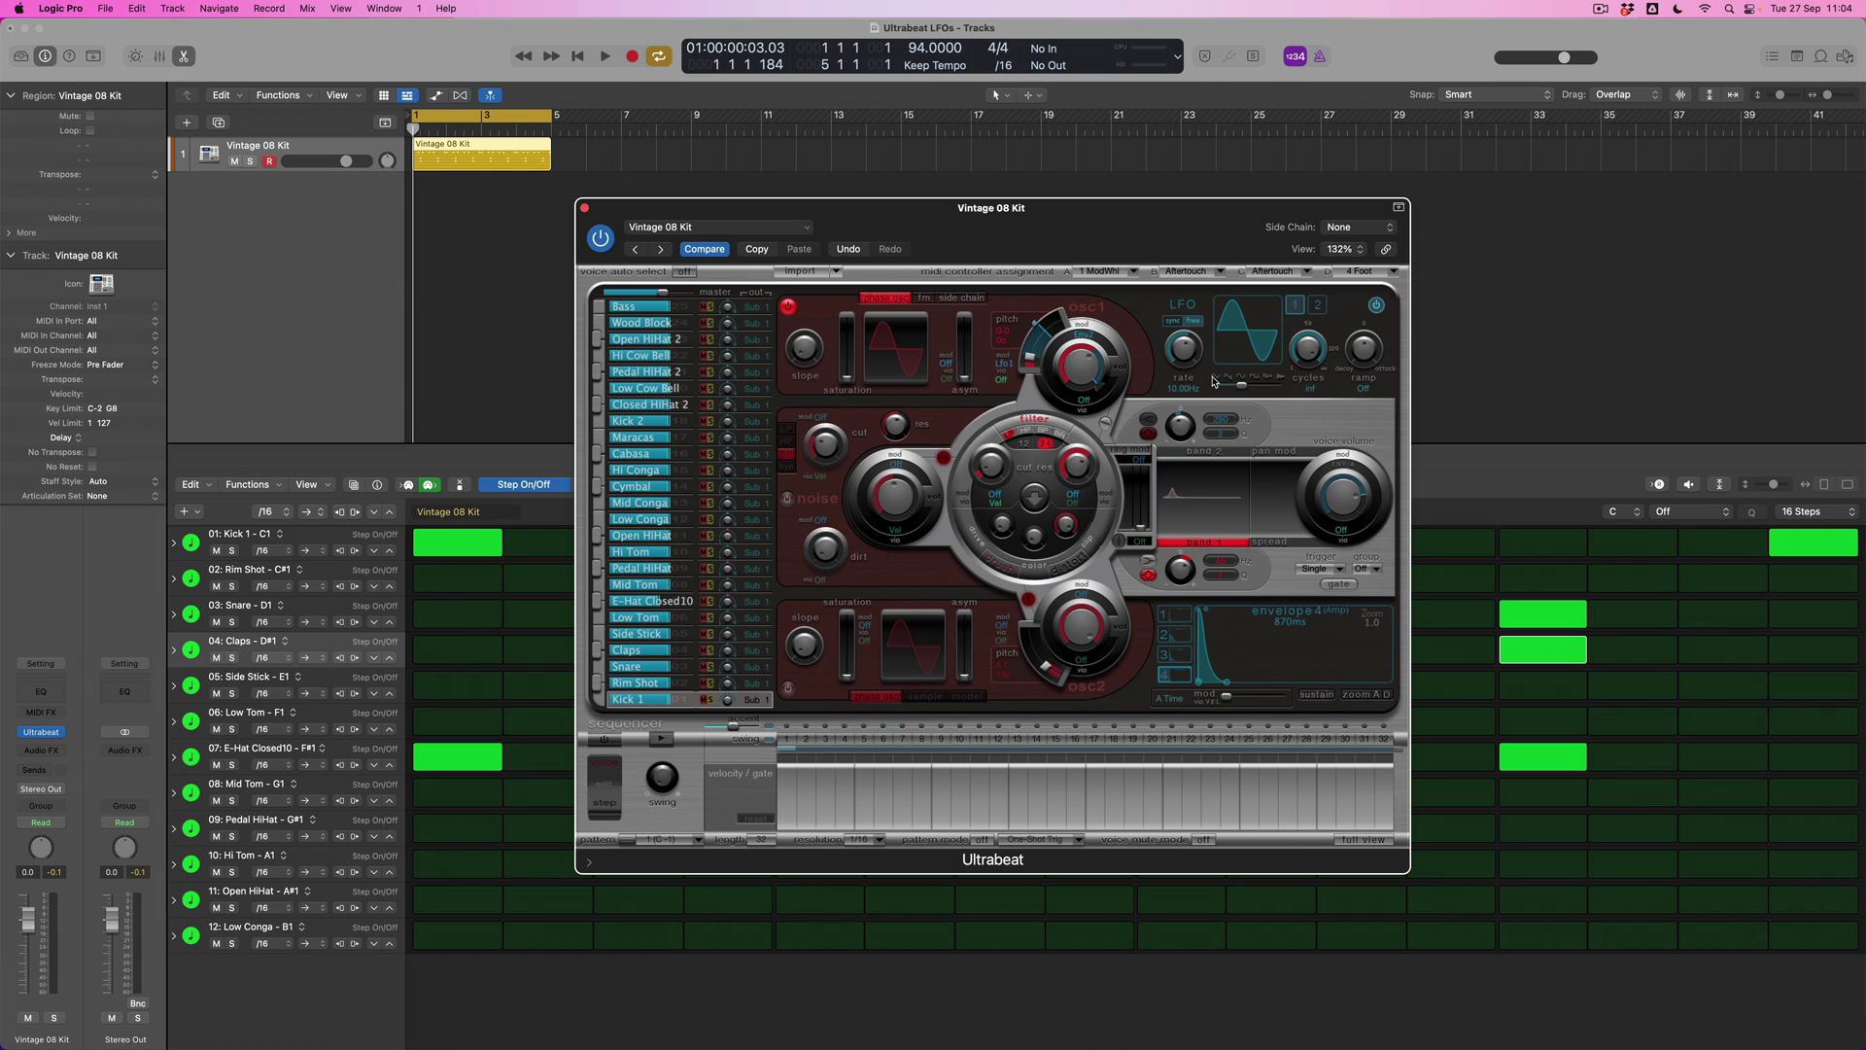
pyautogui.click(1170, 322)
pyautogui.click(1196, 322)
pyautogui.click(1172, 321)
# Set LFO 1's rate to 1/16 and reshape its waveform to a square, auditioning the pattern.
pyautogui.moveTo(1184, 364); pyautogui.dragTo(1185, 367)
pyautogui.moveTo(1242, 387); pyautogui.dragTo(1284, 390)
pyautogui.press('space')
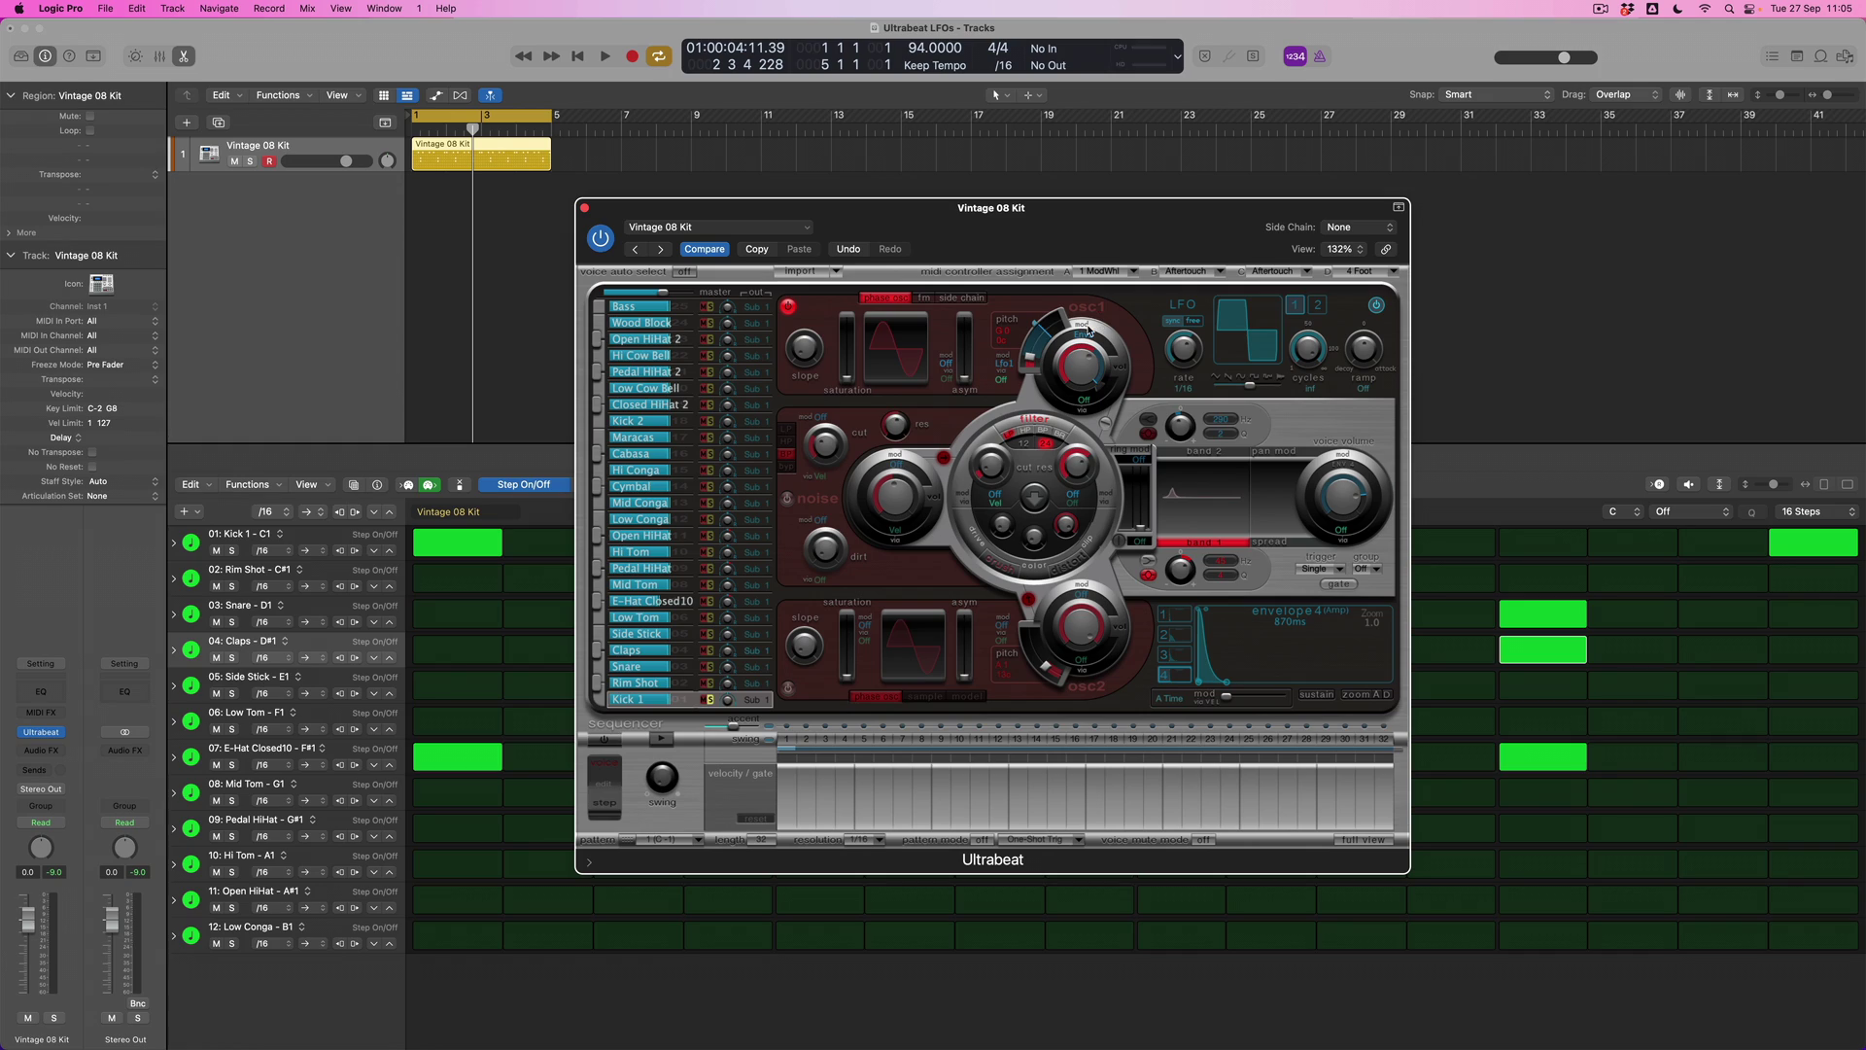
# Reduce the LFO pitch modulation depth on Kick 1's oscillator 1 and fine-tune it during playback.
pyautogui.scroll(1, 1037, 321)
pyautogui.moveTo(1037, 318); pyautogui.dragTo(1016, 346)
pyautogui.moveTo(1016, 346); pyautogui.dragTo(1018, 346)
pyautogui.press('space')
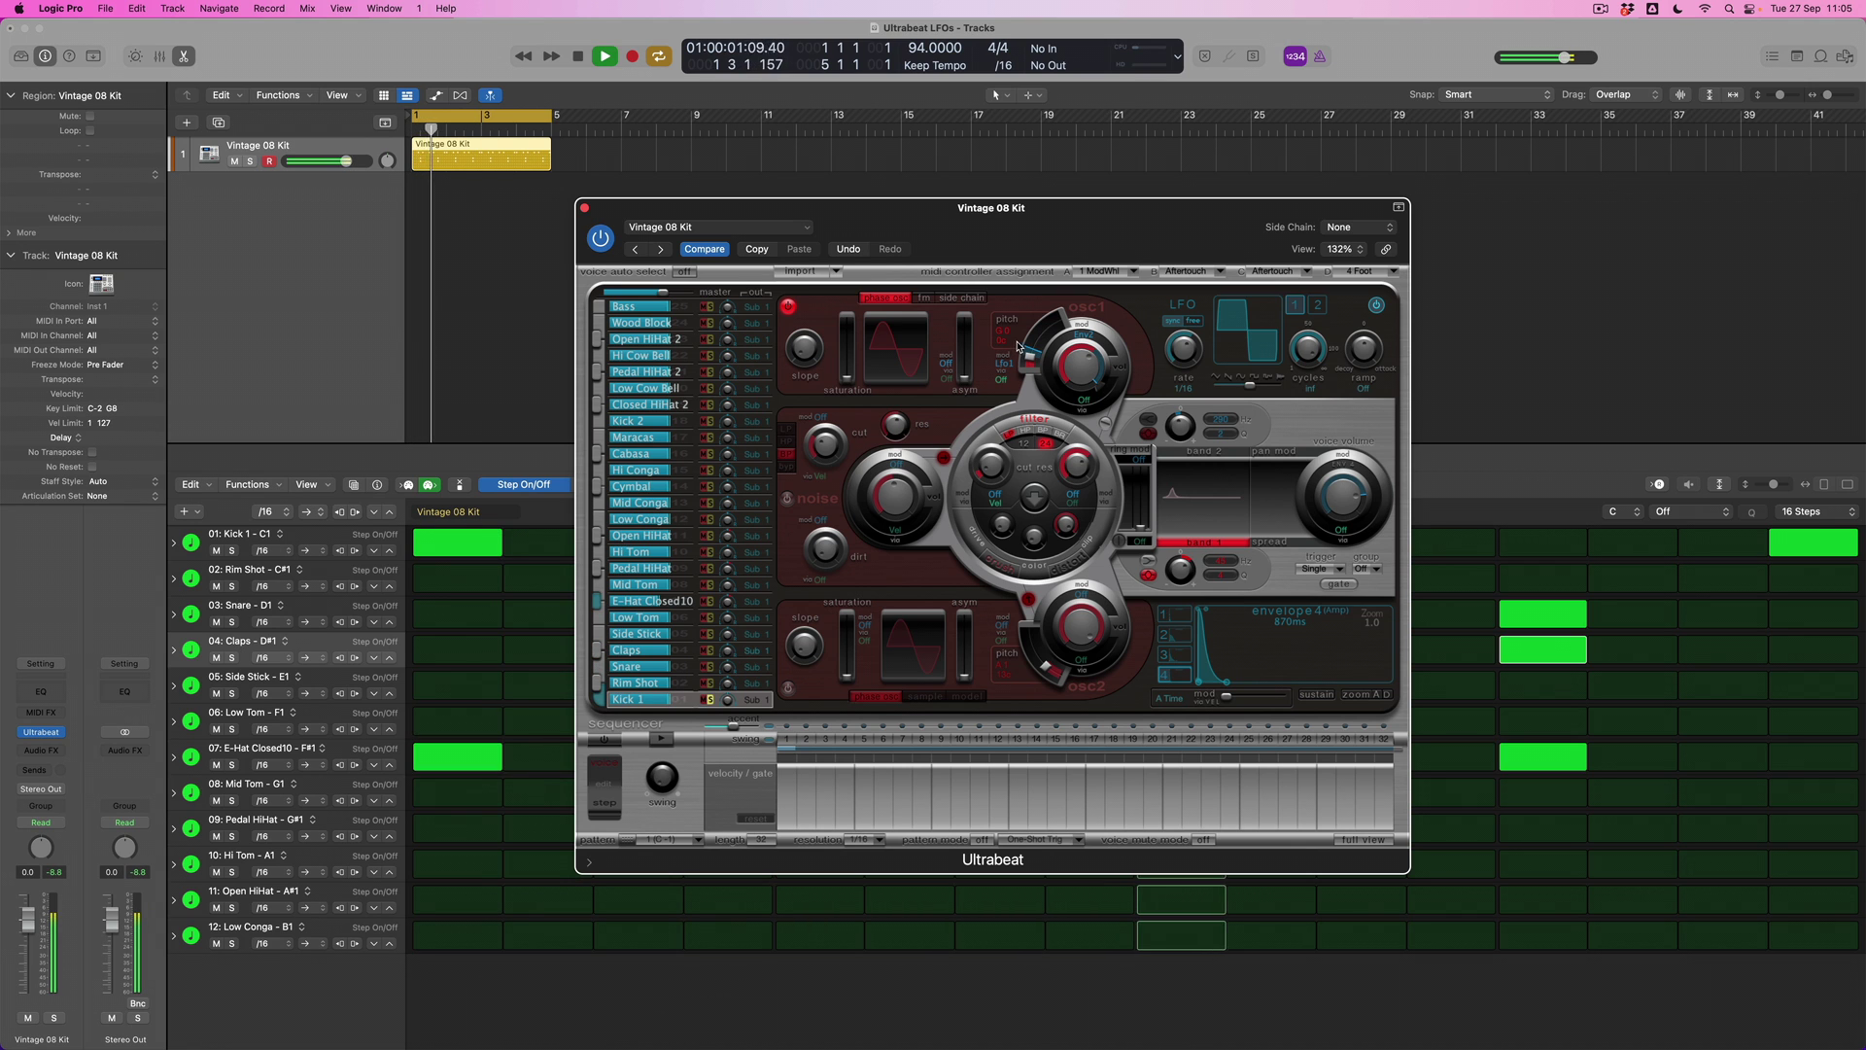
pyautogui.moveTo(1022, 347); pyautogui.dragTo(1022, 348)
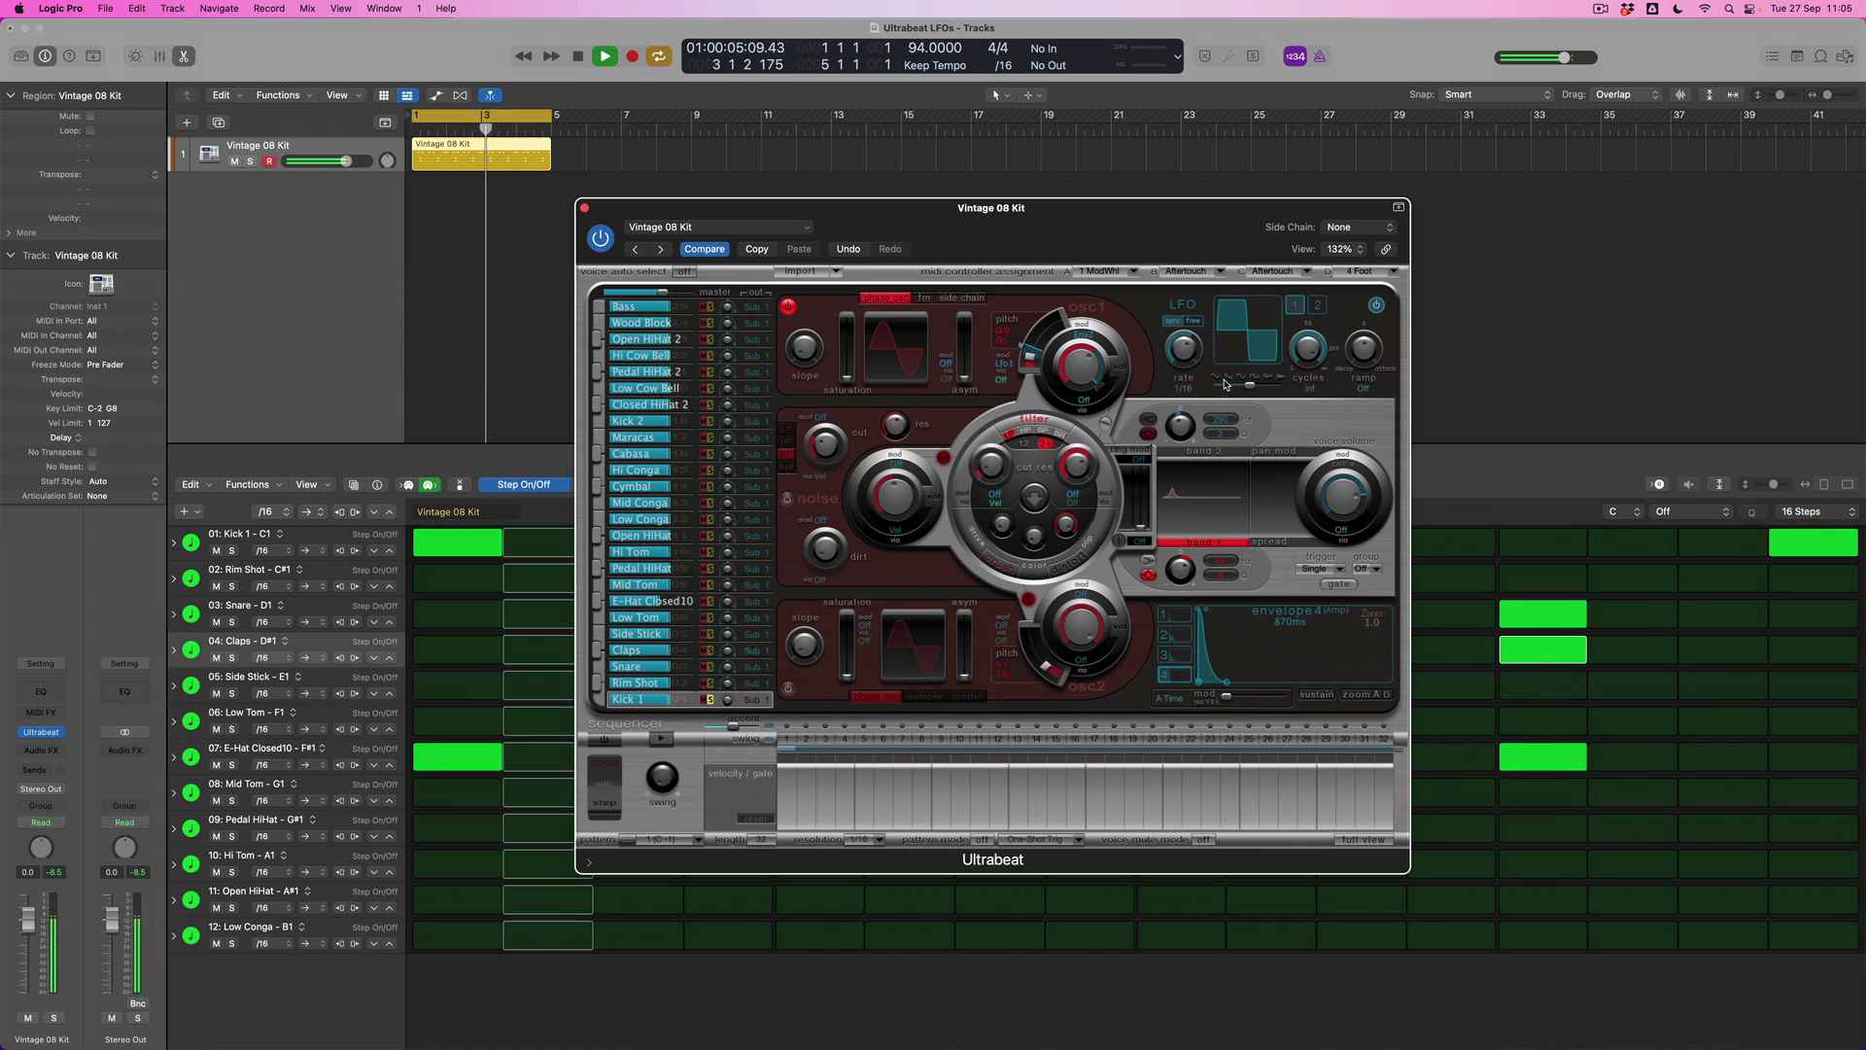
# Move LFO 1's waveform beyond square to a more complex shape and readjust the oscillator 1 pitch modulation depth.
pyautogui.press('space')
pyautogui.moveTo(1247, 386); pyautogui.dragTo(1355, 385)
pyautogui.press('space')
pyautogui.moveTo(1363, 387); pyautogui.dragTo(1381, 387)
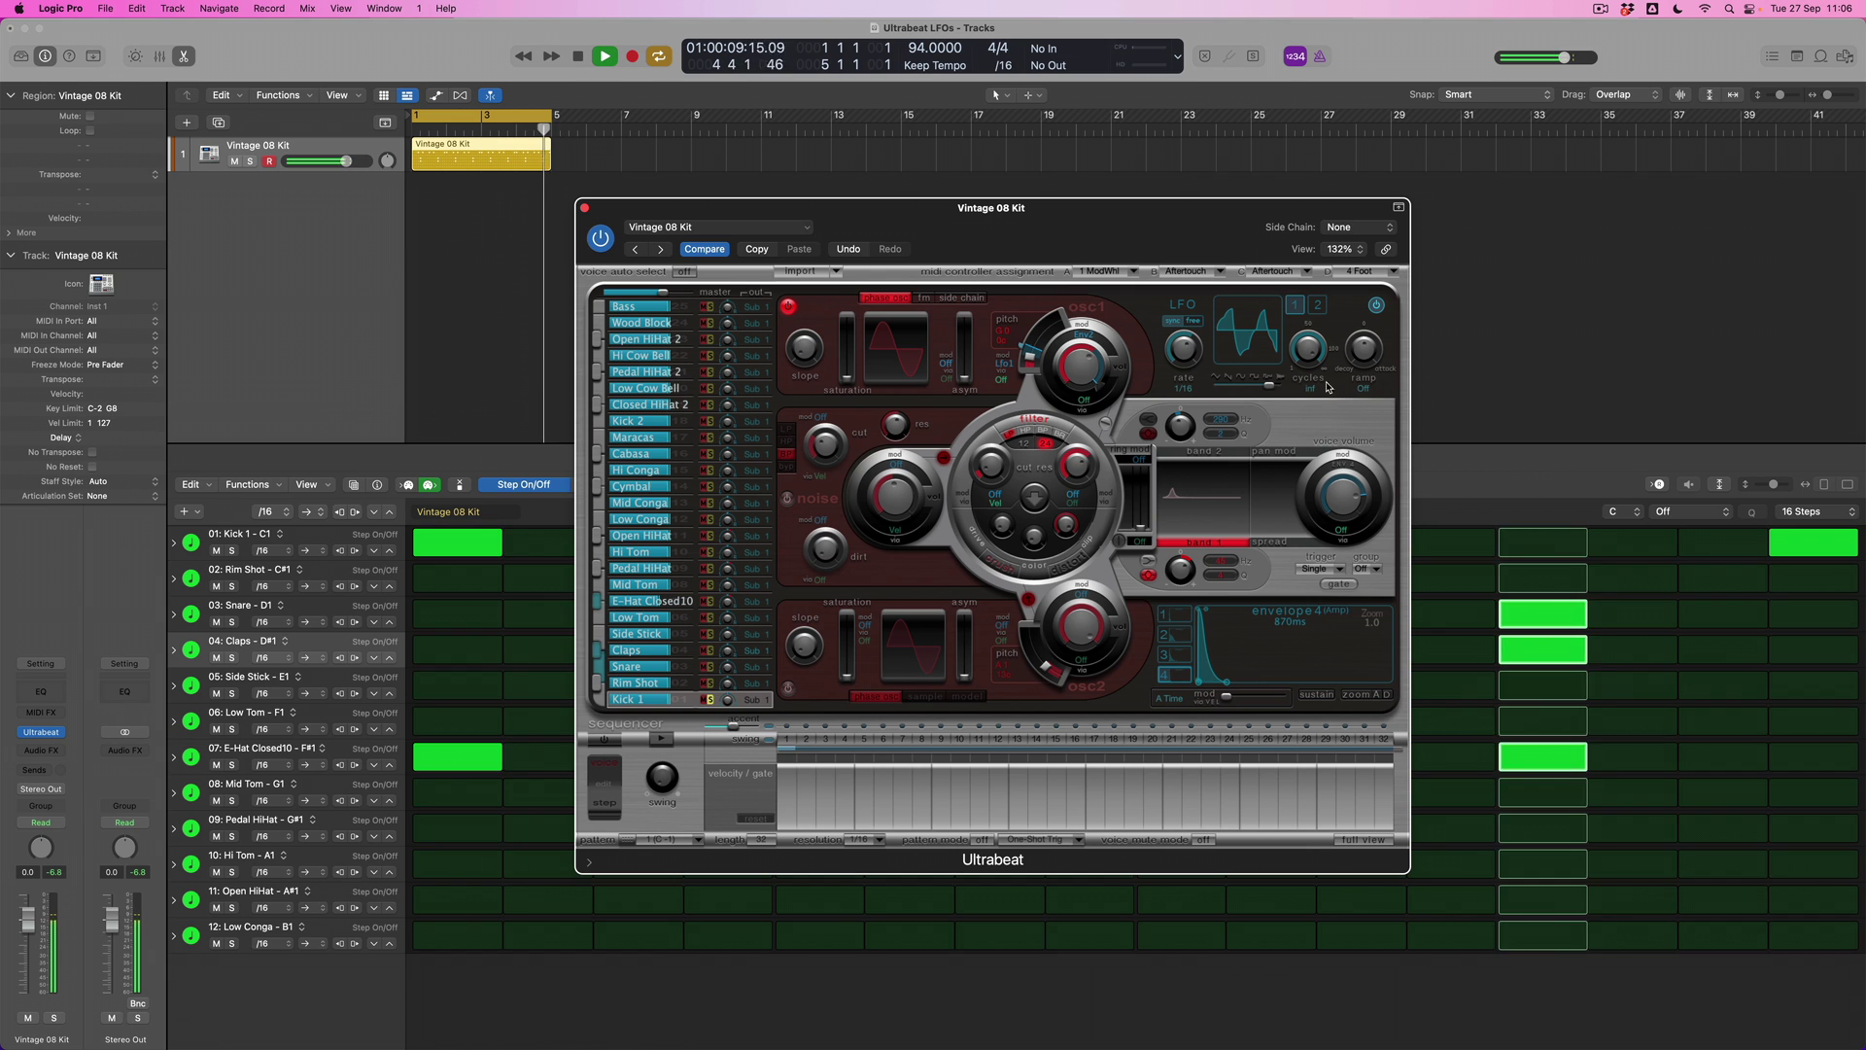
pyautogui.moveTo(1022, 347); pyautogui.dragTo(1023, 341)
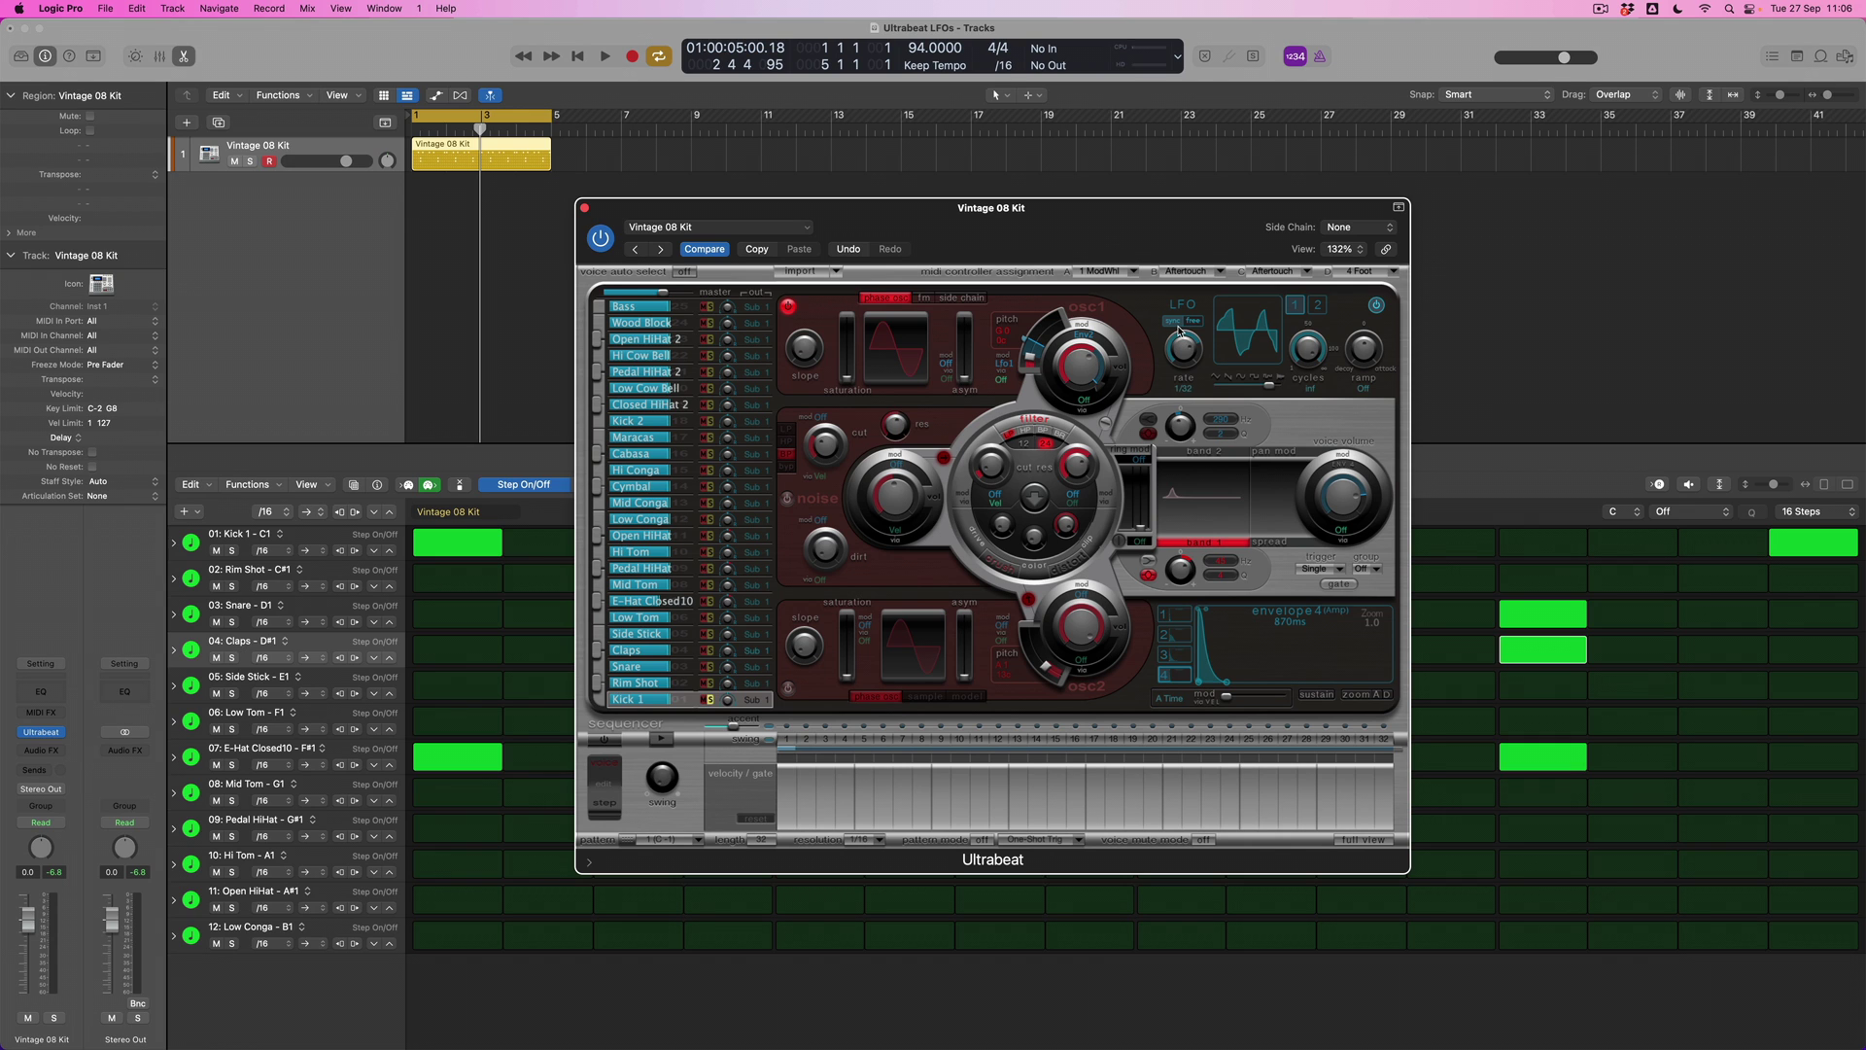
# Audition the modulated kick and set LFO 1's rate to 1/64 during playback.
pyautogui.press('space')
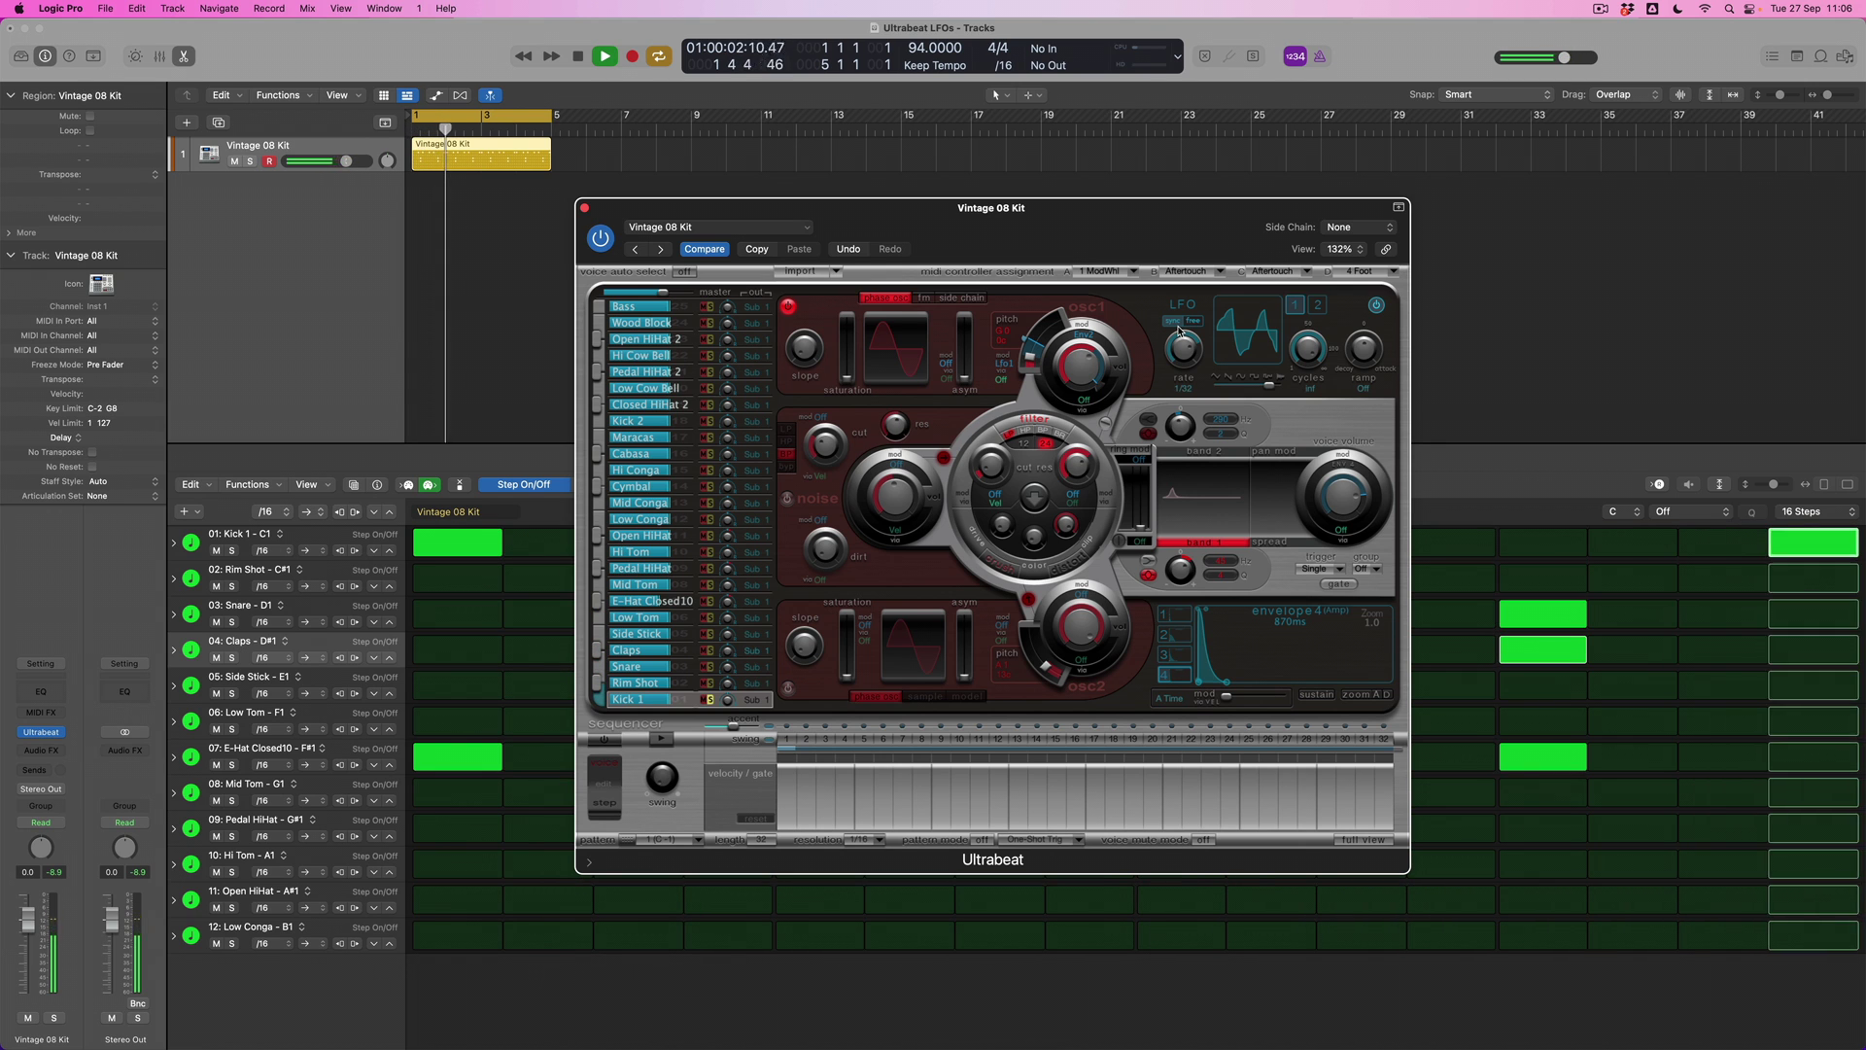
pyautogui.press('space')
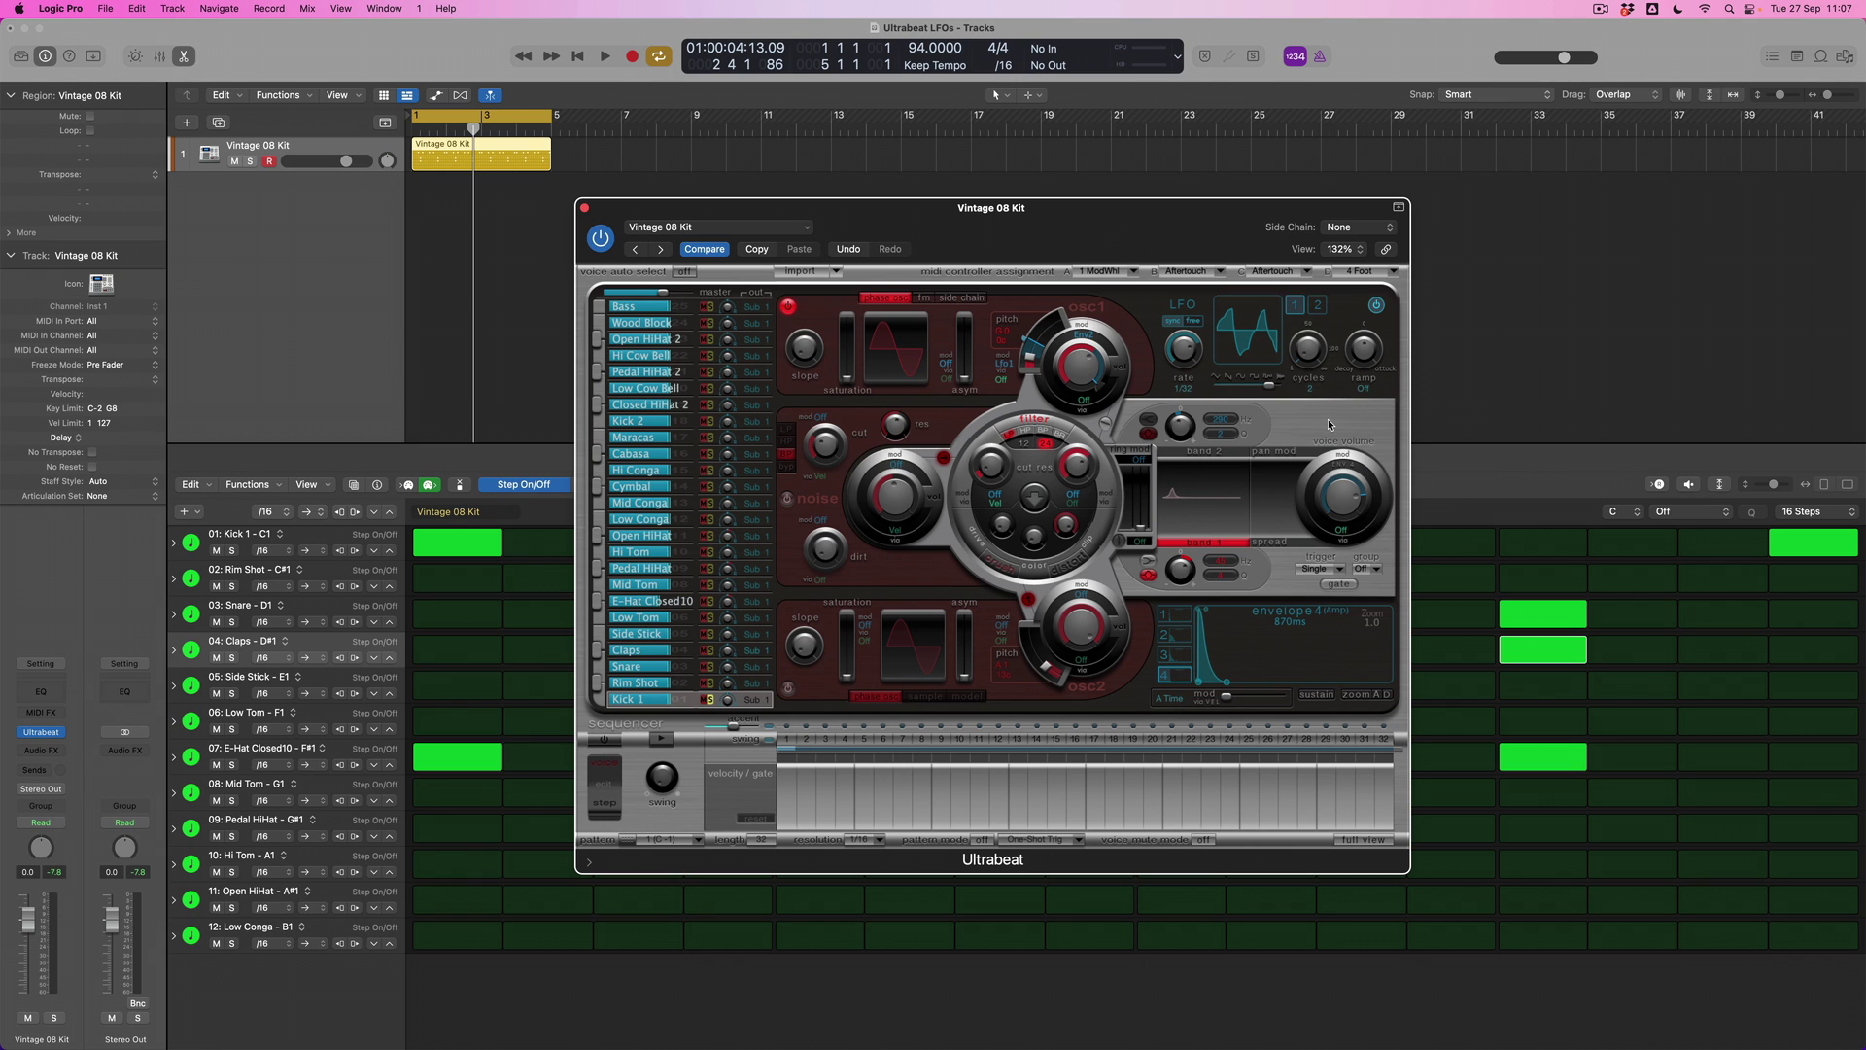
pyautogui.press('space')
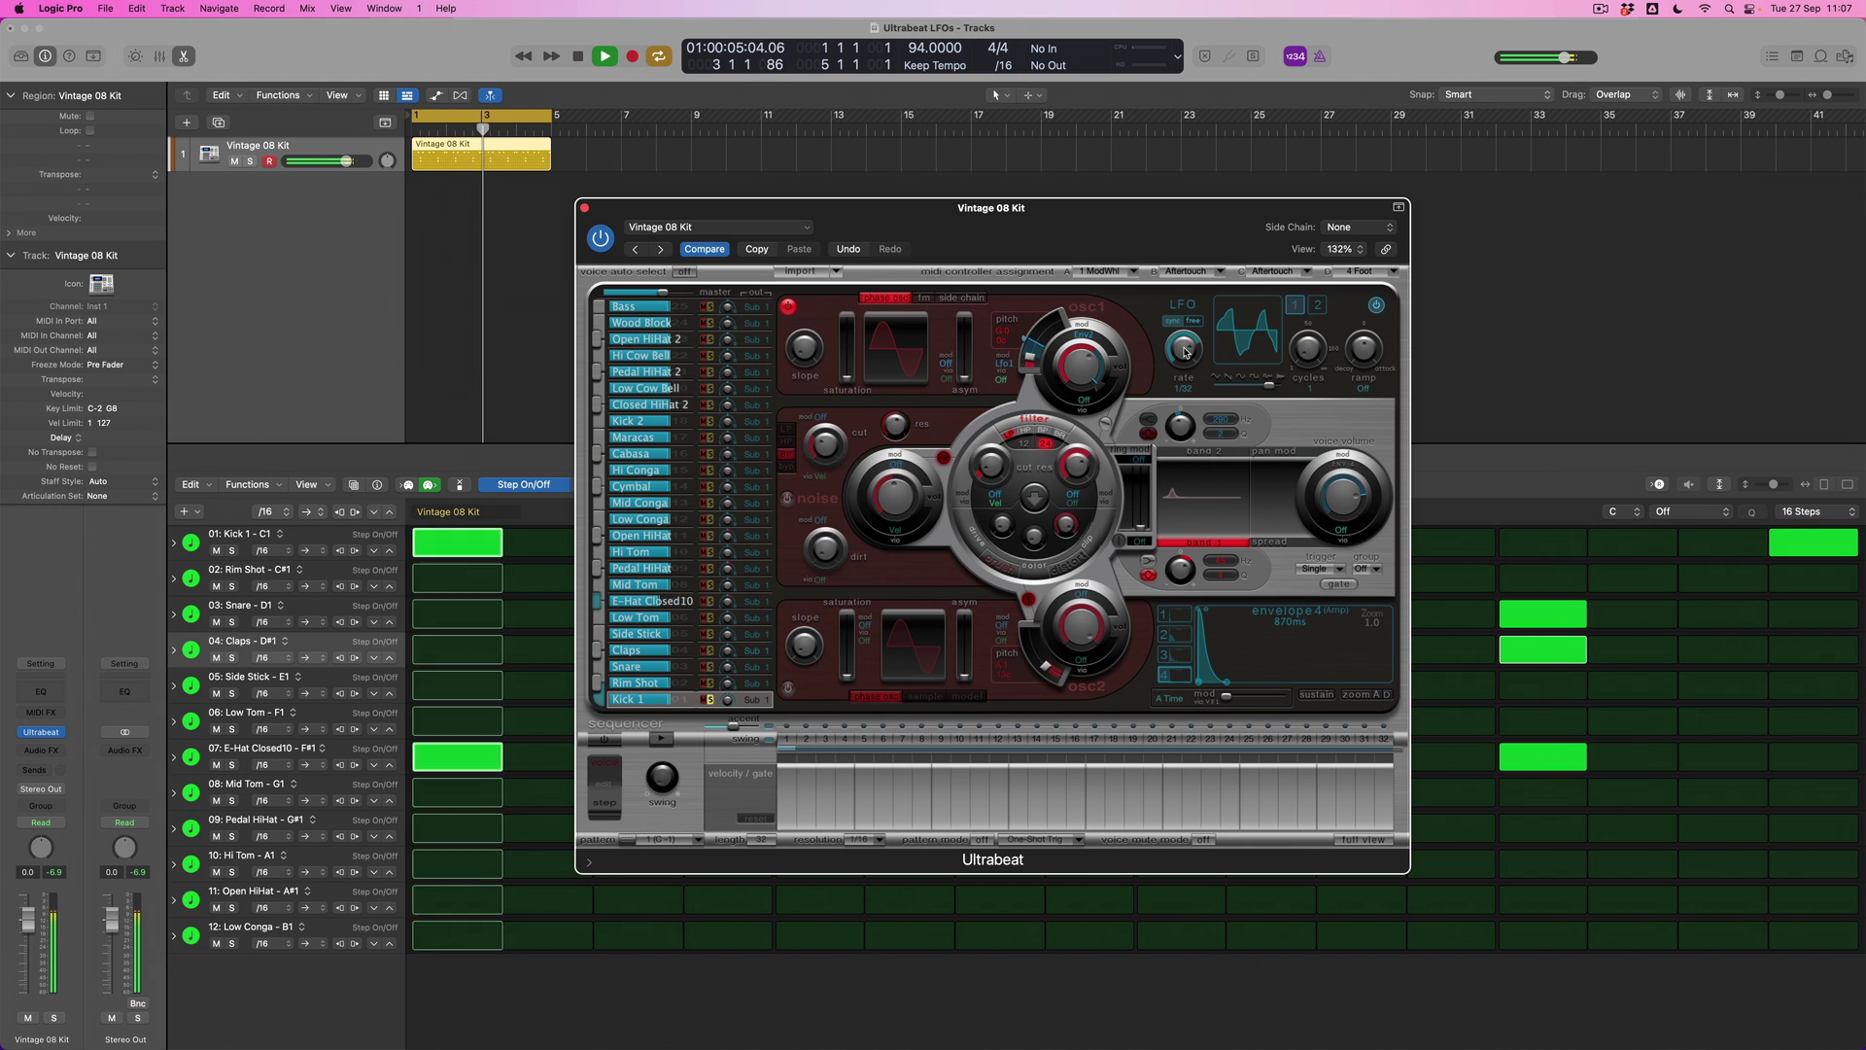
pyautogui.moveTo(1185, 352); pyautogui.dragTo(1186, 344)
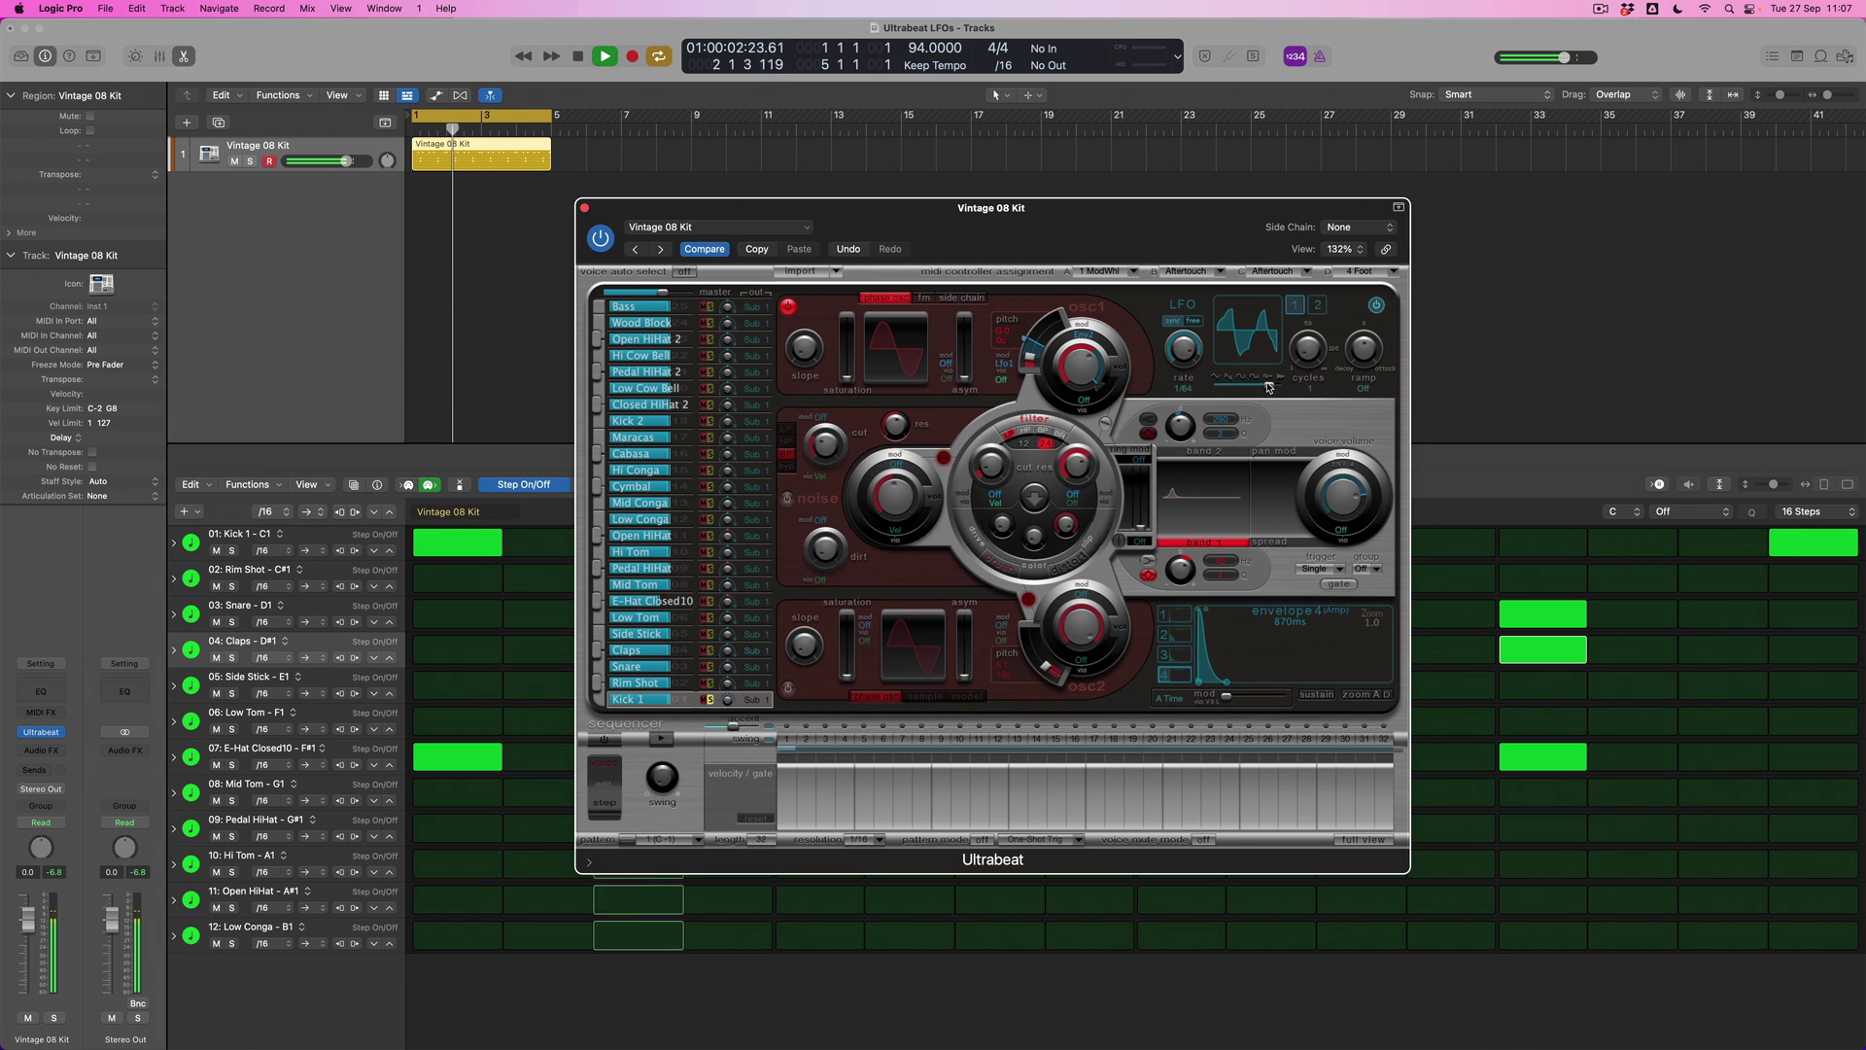
# Return LFO 1's waveform to a sine and set its cycles to 4 while auditioning the pattern.
pyautogui.press('space')
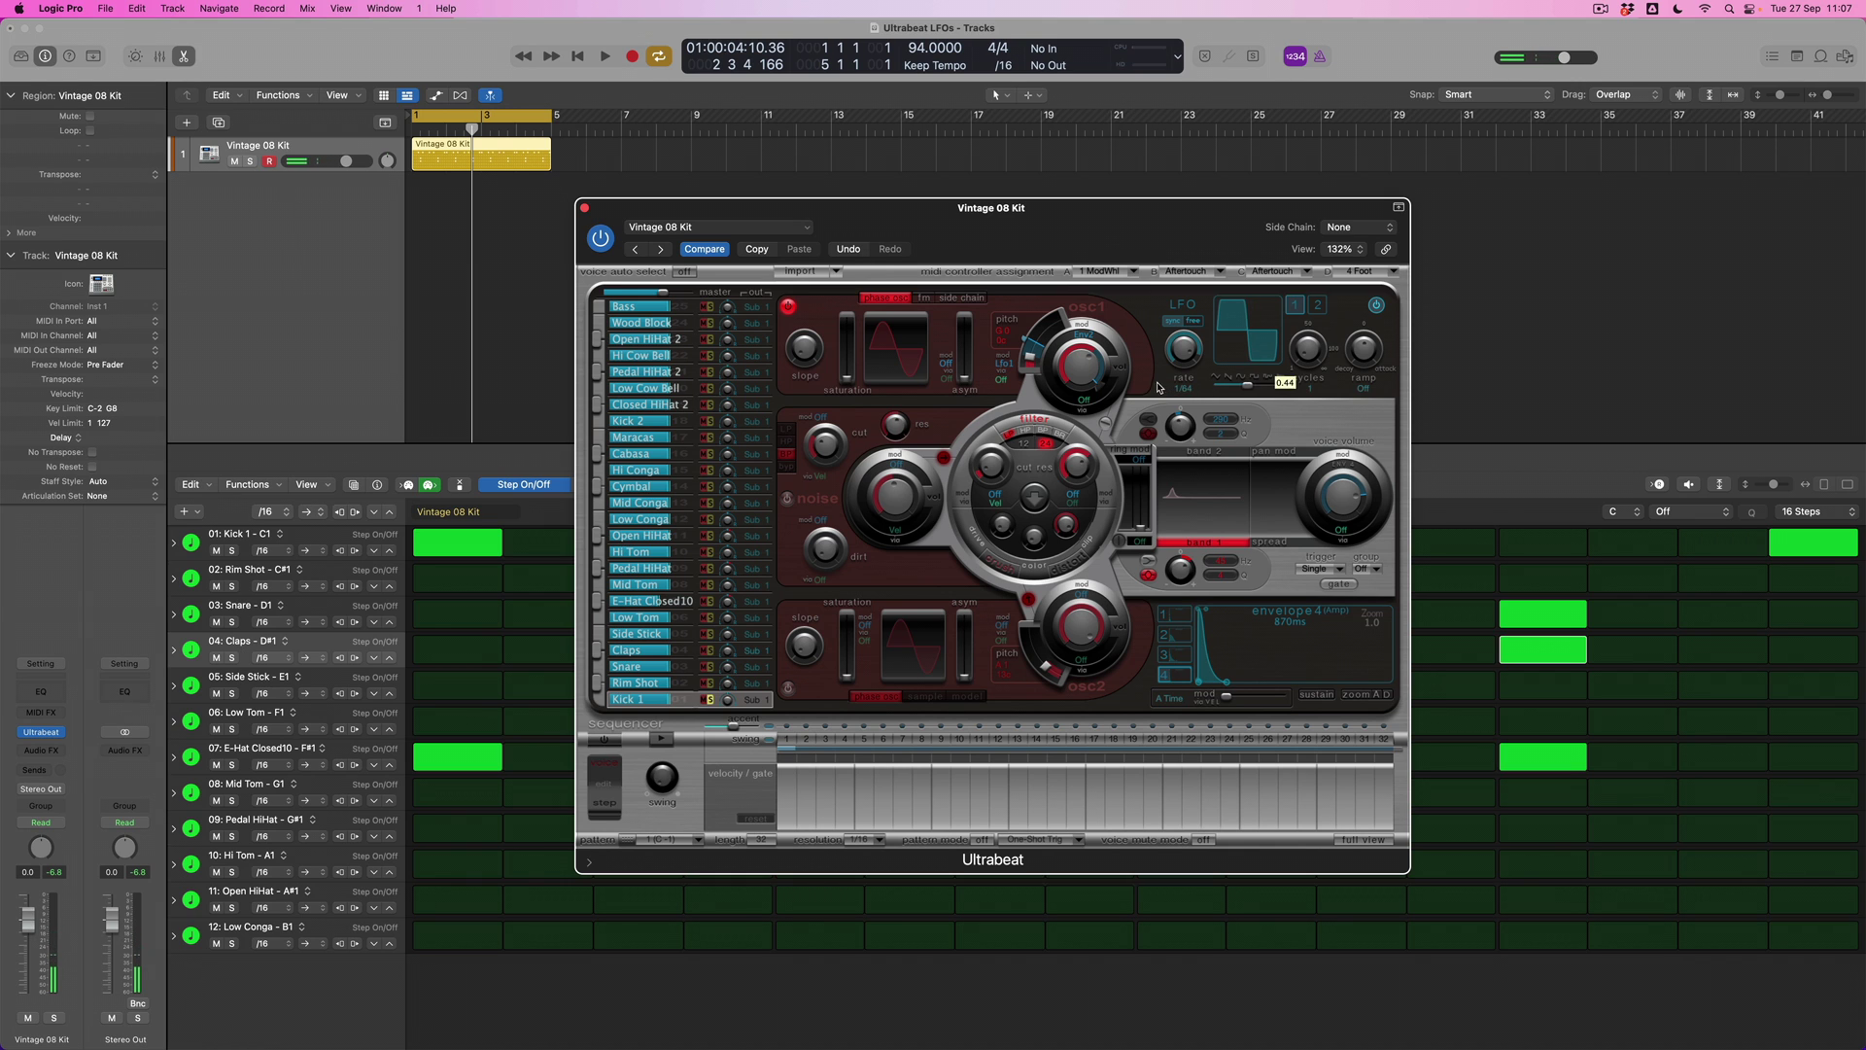
pyautogui.press('space')
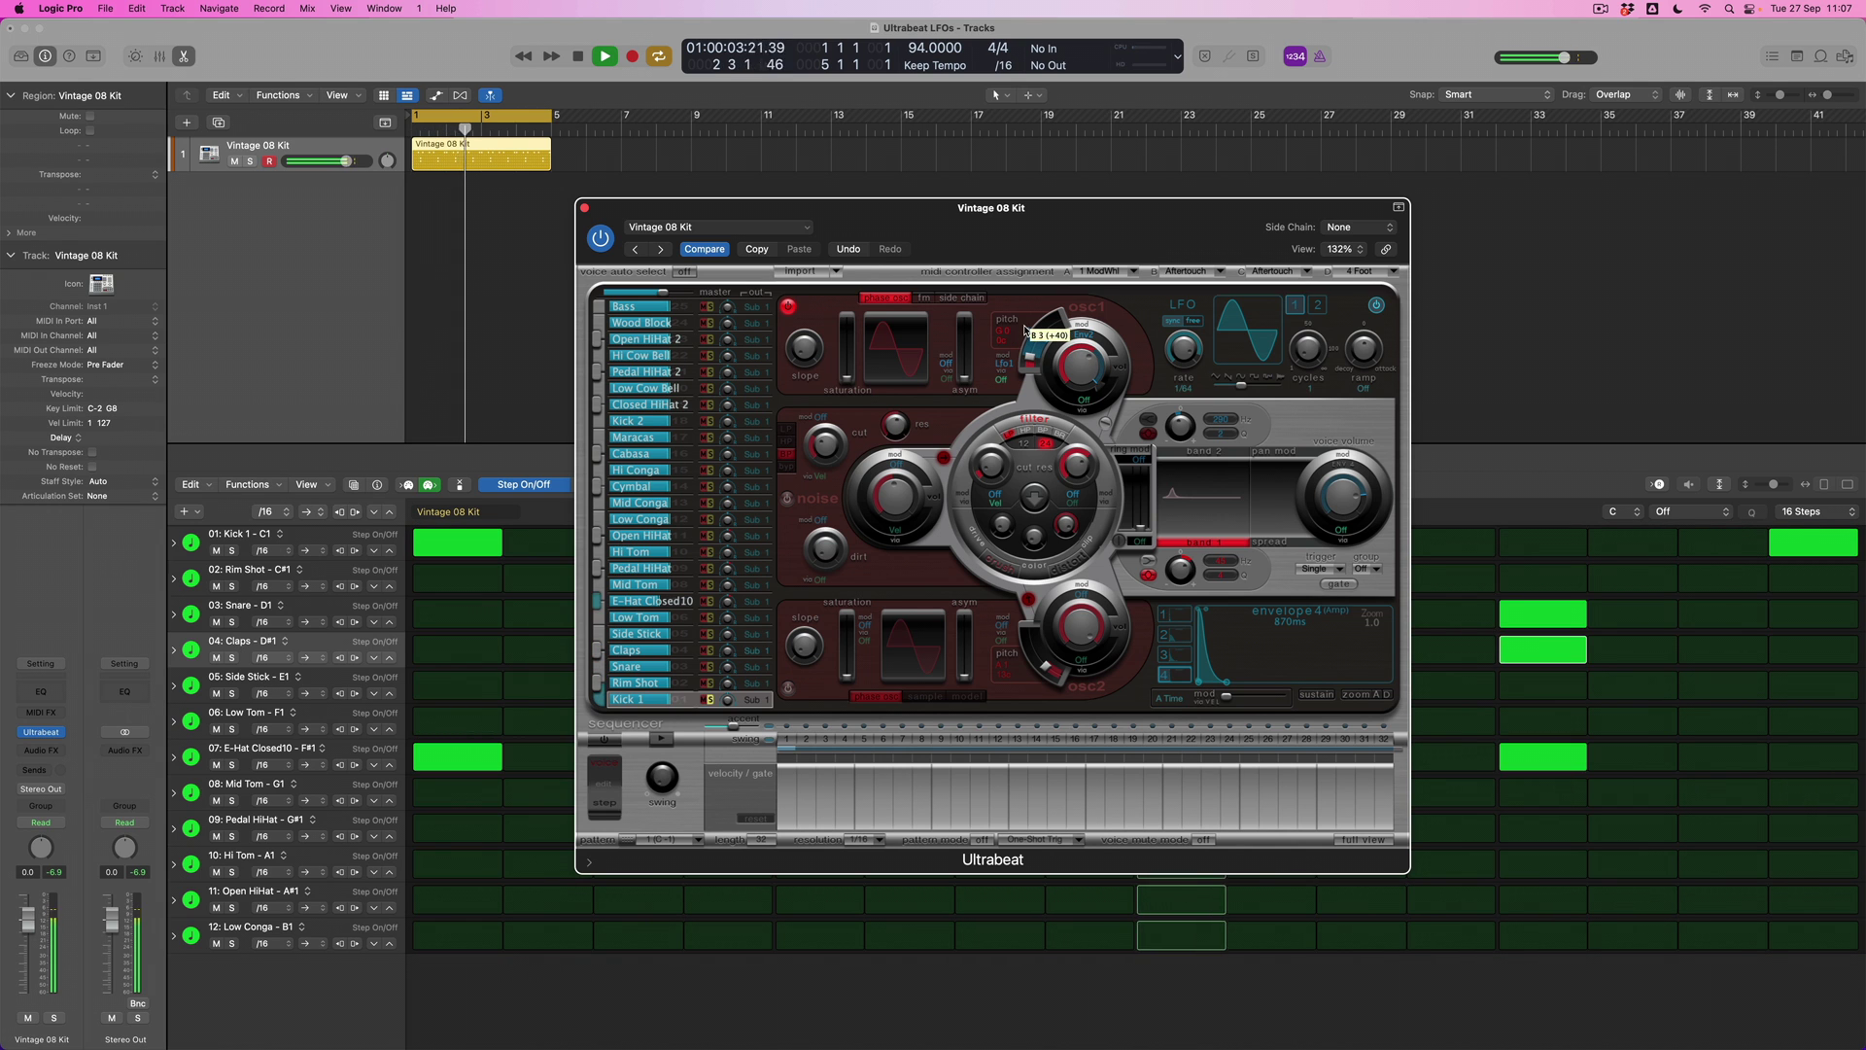
pyautogui.moveTo(1243, 387); pyautogui.dragTo(1300, 346)
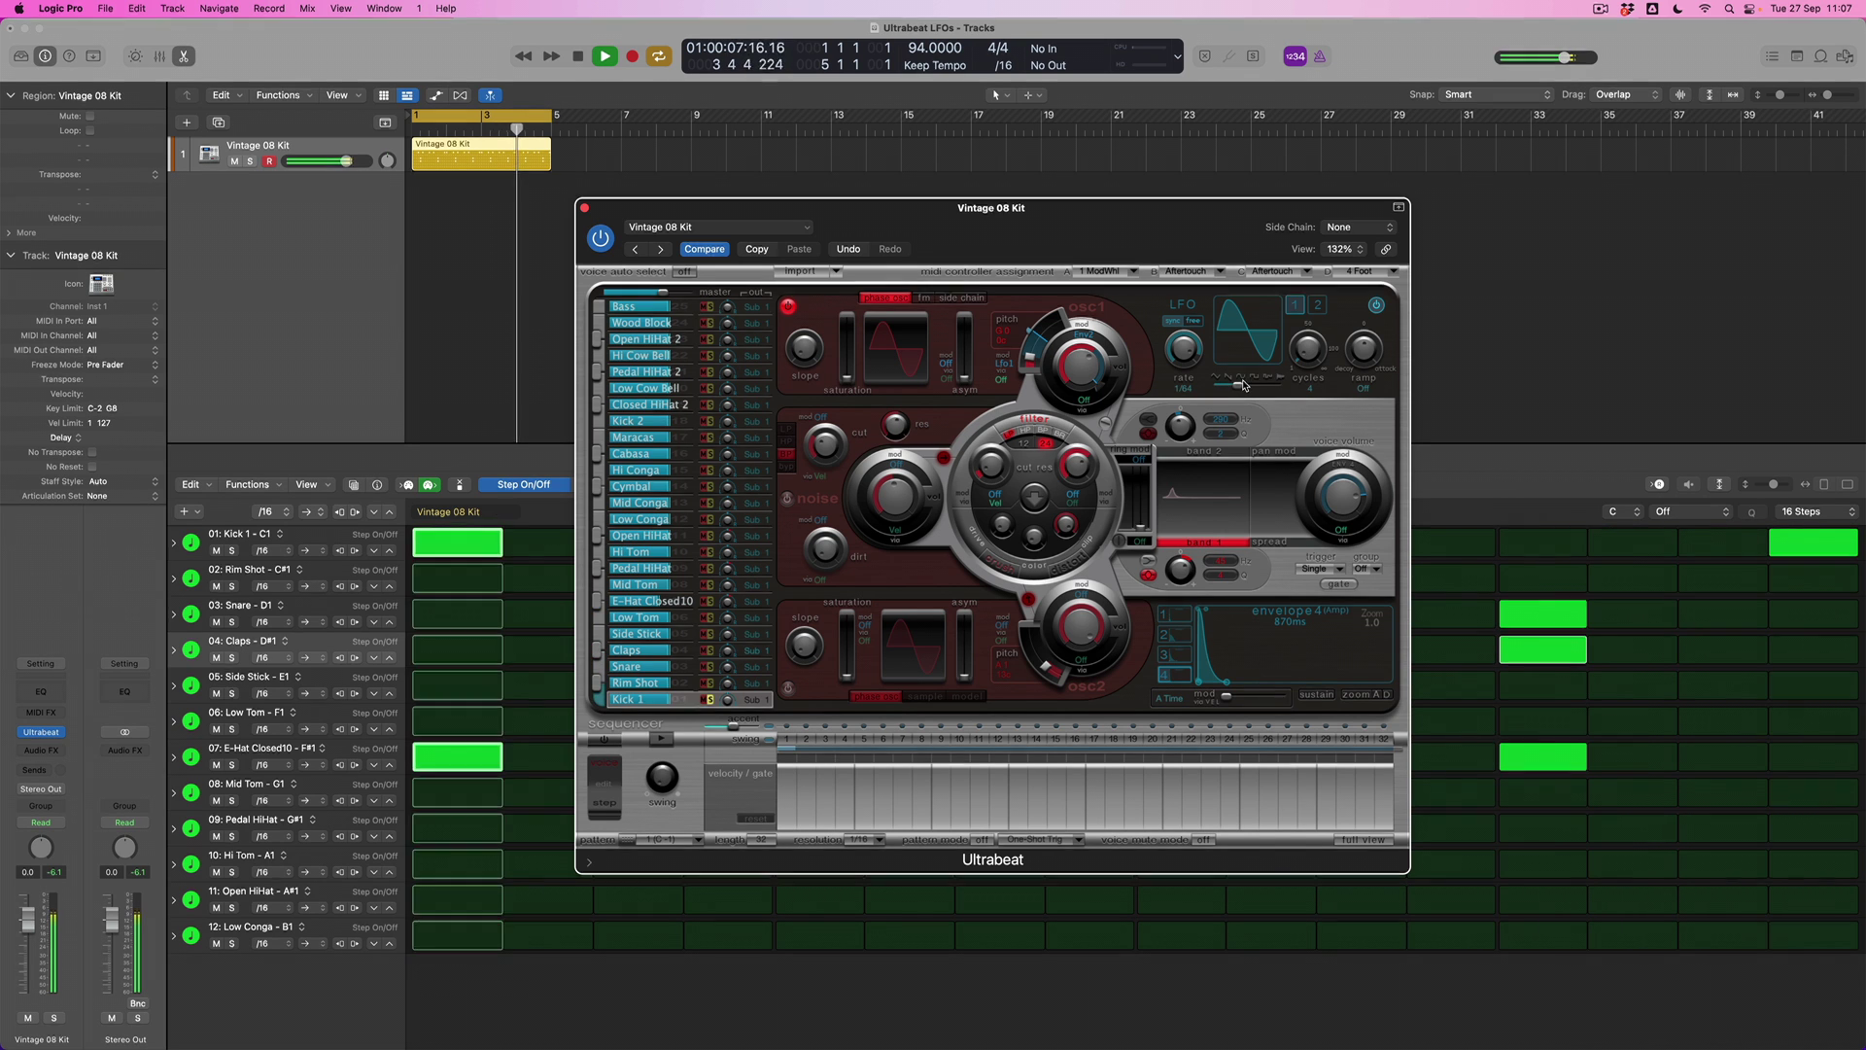
# Shift LFO 1's waveform slightly from sine toward sawtooth and fine-tune Kick 1's oscillator 1 pitch modulation depth.
pyautogui.moveTo(1243, 385); pyautogui.dragTo(1229, 385)
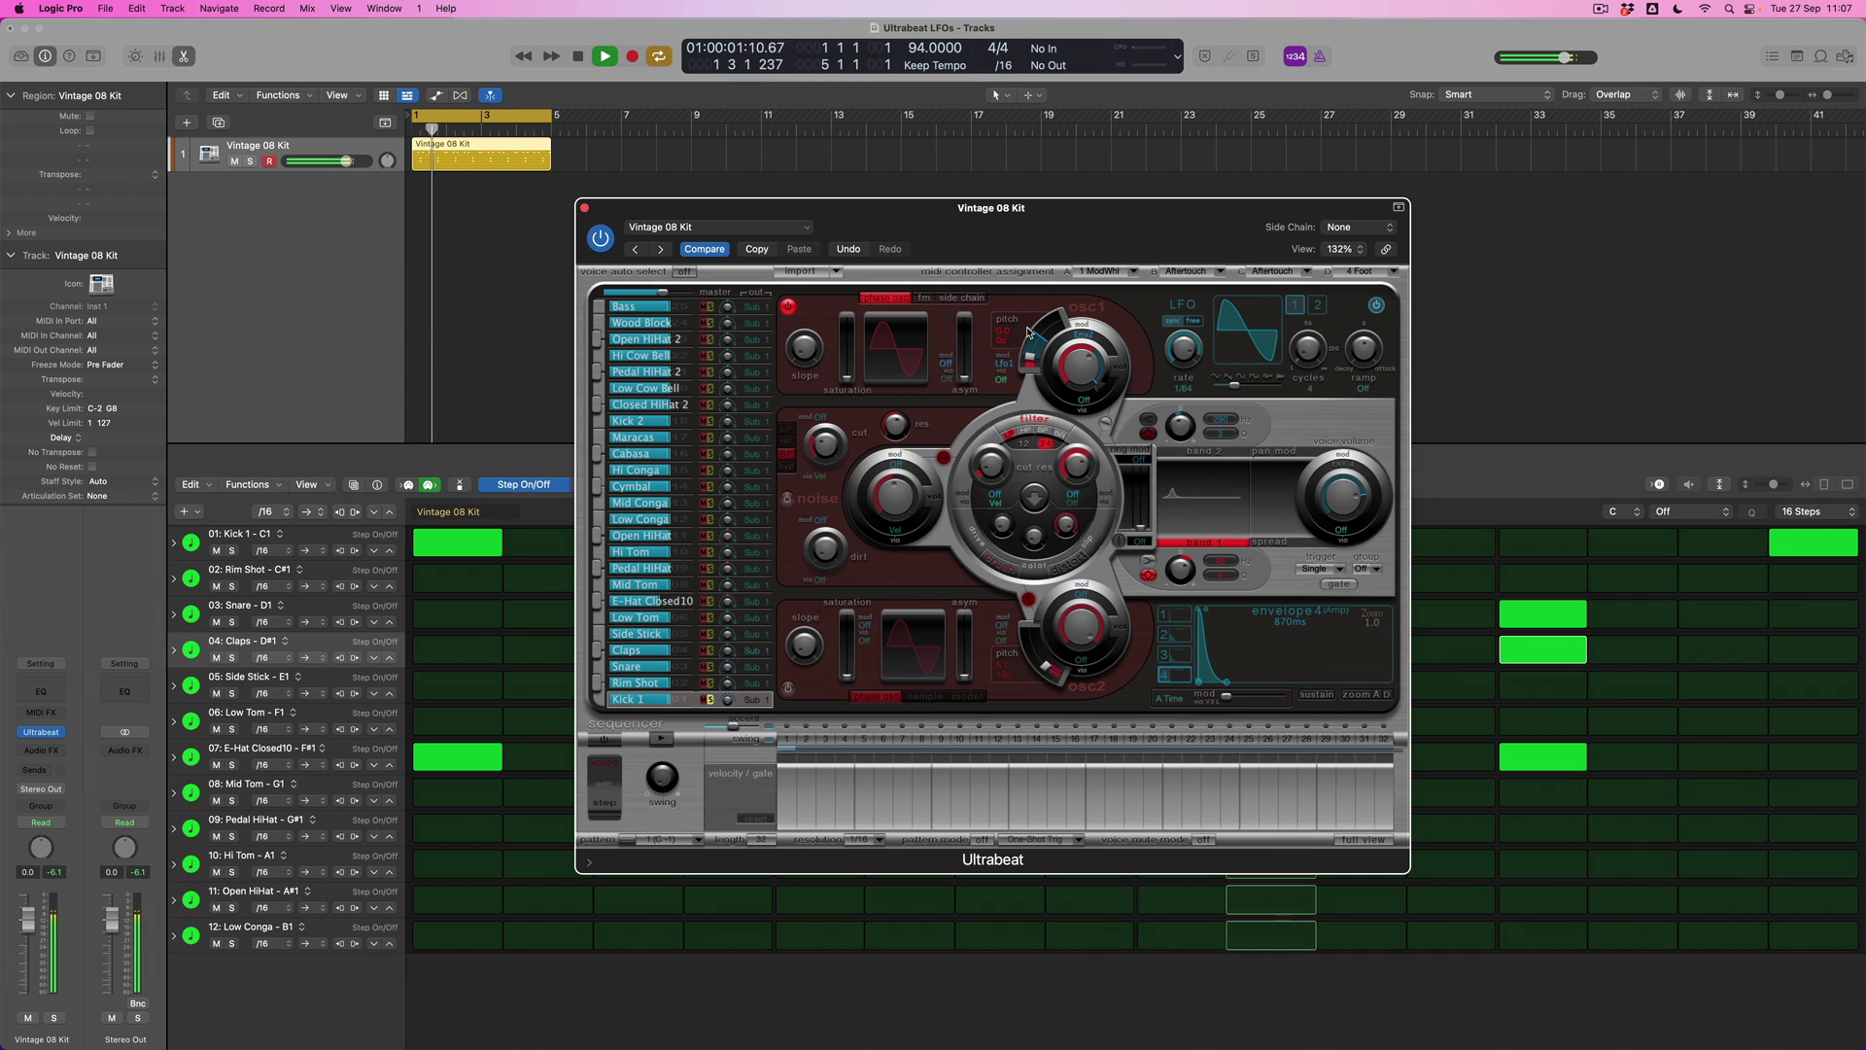
pyautogui.moveTo(1026, 341)
pyautogui.moveTo(1026, 340); pyautogui.dragTo(1022, 343)
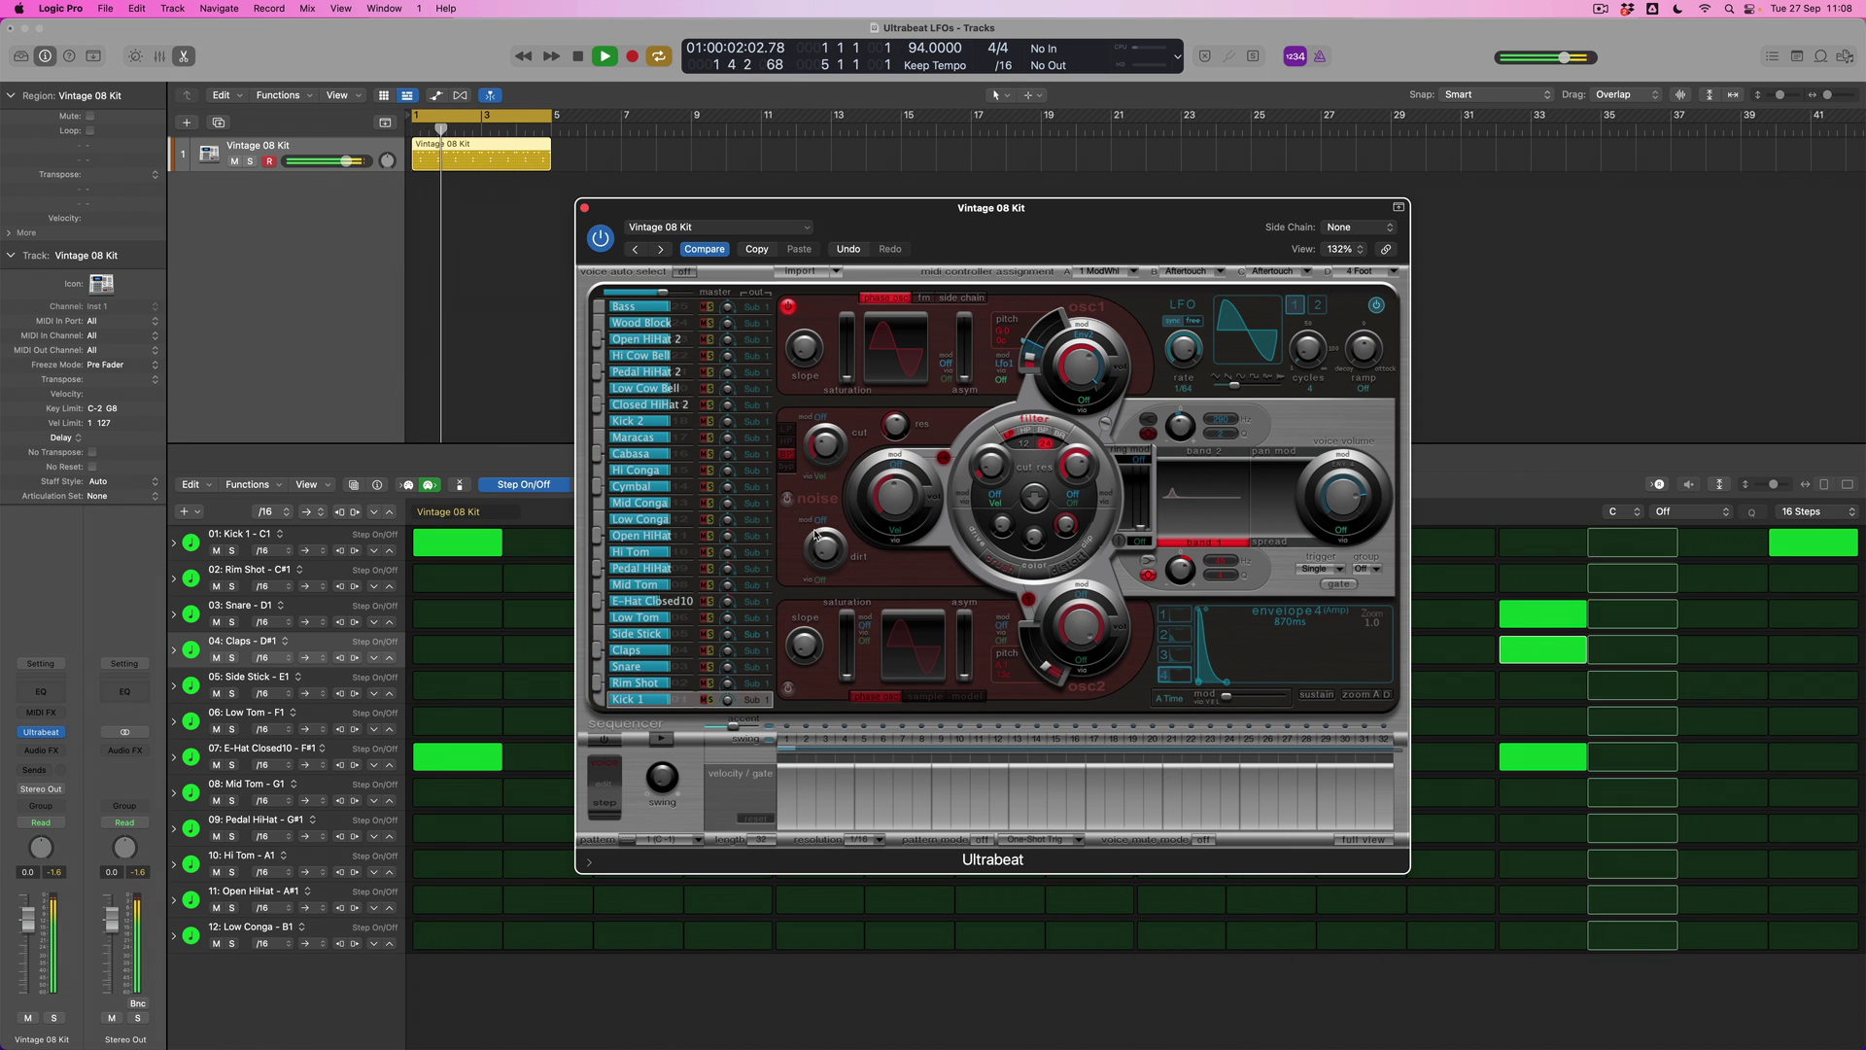
pyautogui.moveTo(1341, 482)
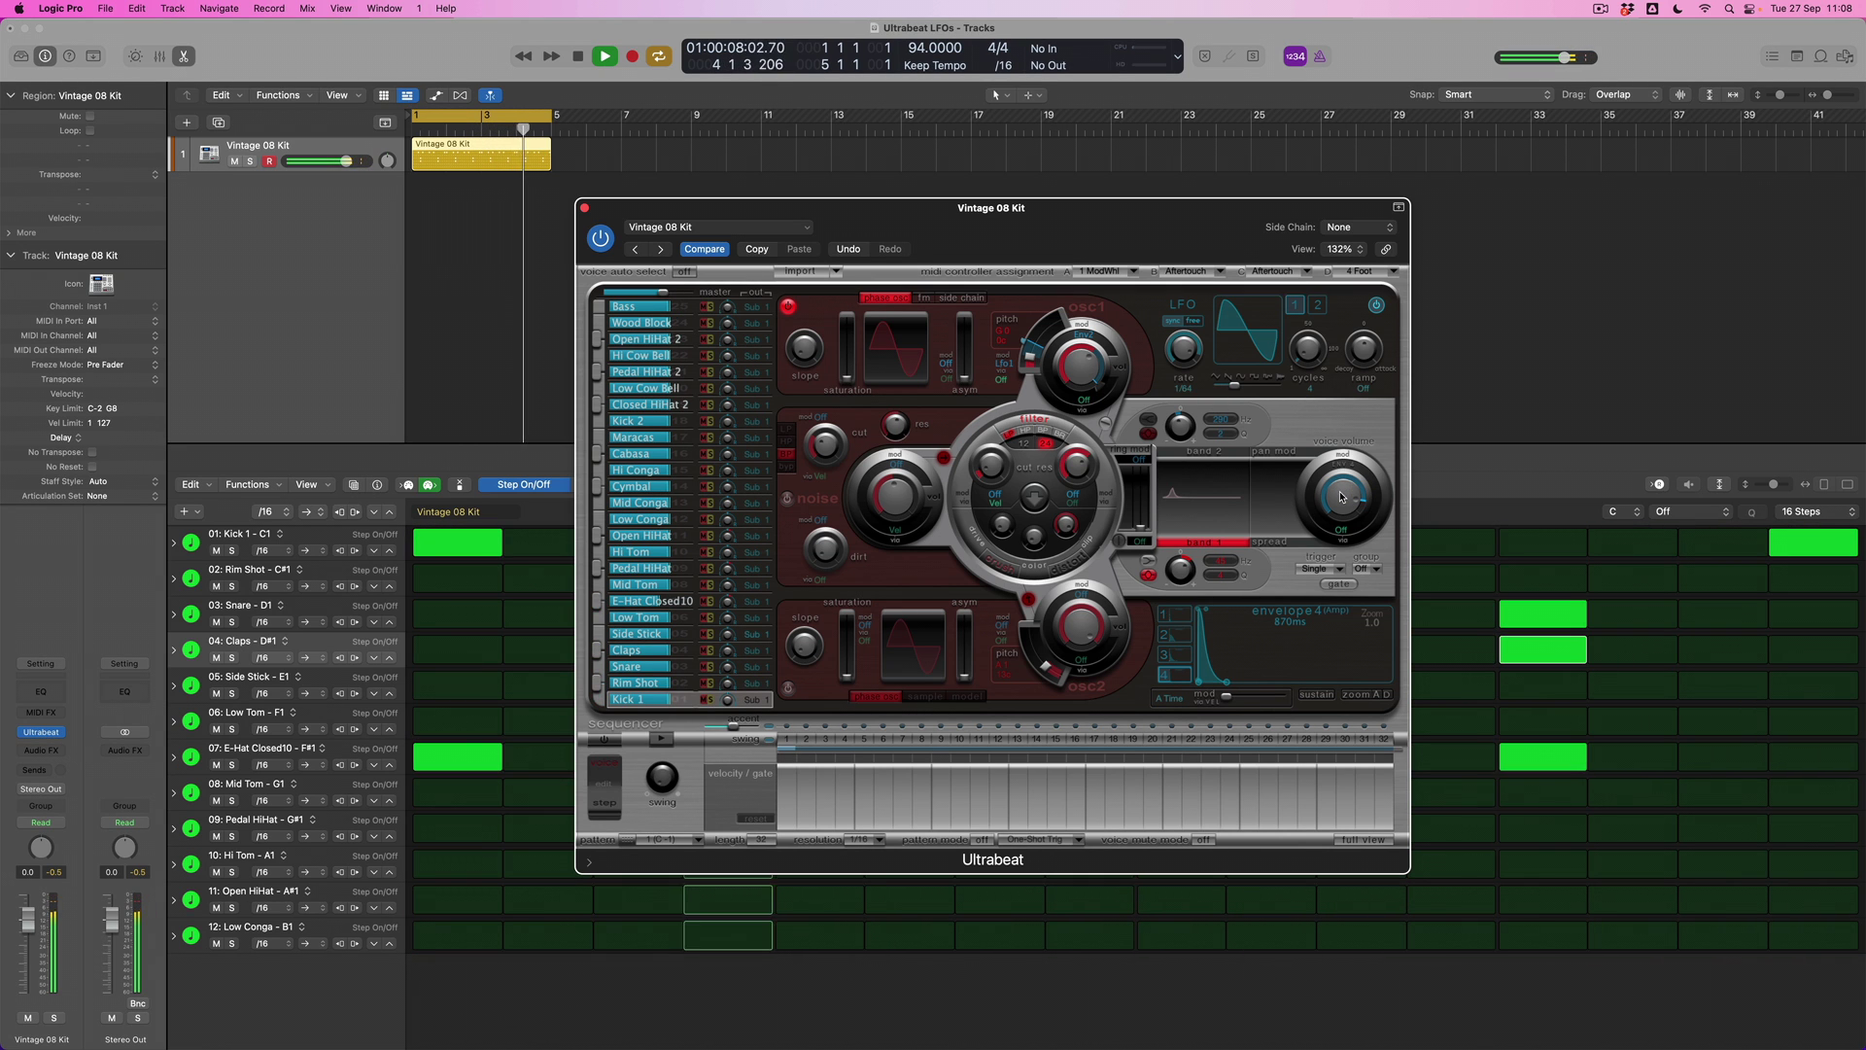
# Set LFO 1's cycles to 3, nudge its waveform further toward sawtooth, and stop playback.
pyautogui.moveTo(1311, 354); pyautogui.dragTo(1311, 359)
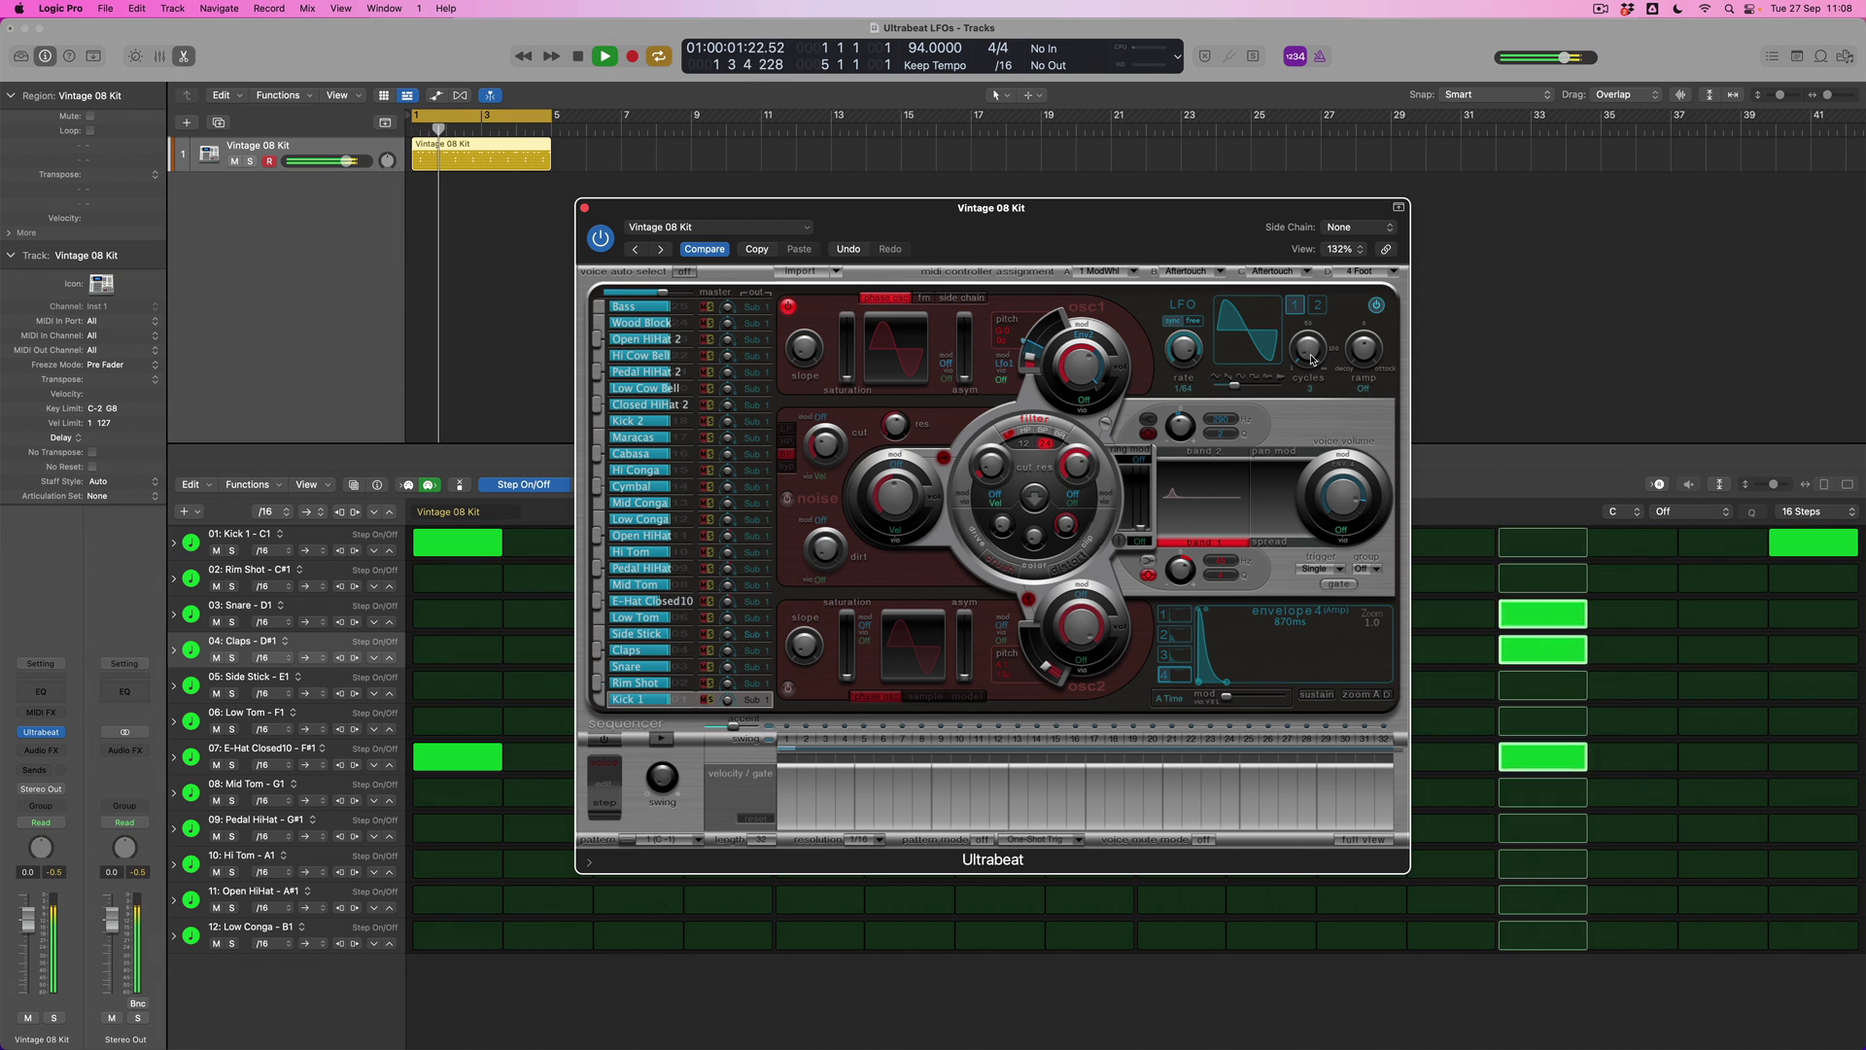
pyautogui.moveTo(1237, 386)
pyautogui.mouseDown()
pyautogui.moveTo(1290, 388)
pyautogui.moveTo(1225, 384)
pyautogui.mouseUp()
pyautogui.press('space')
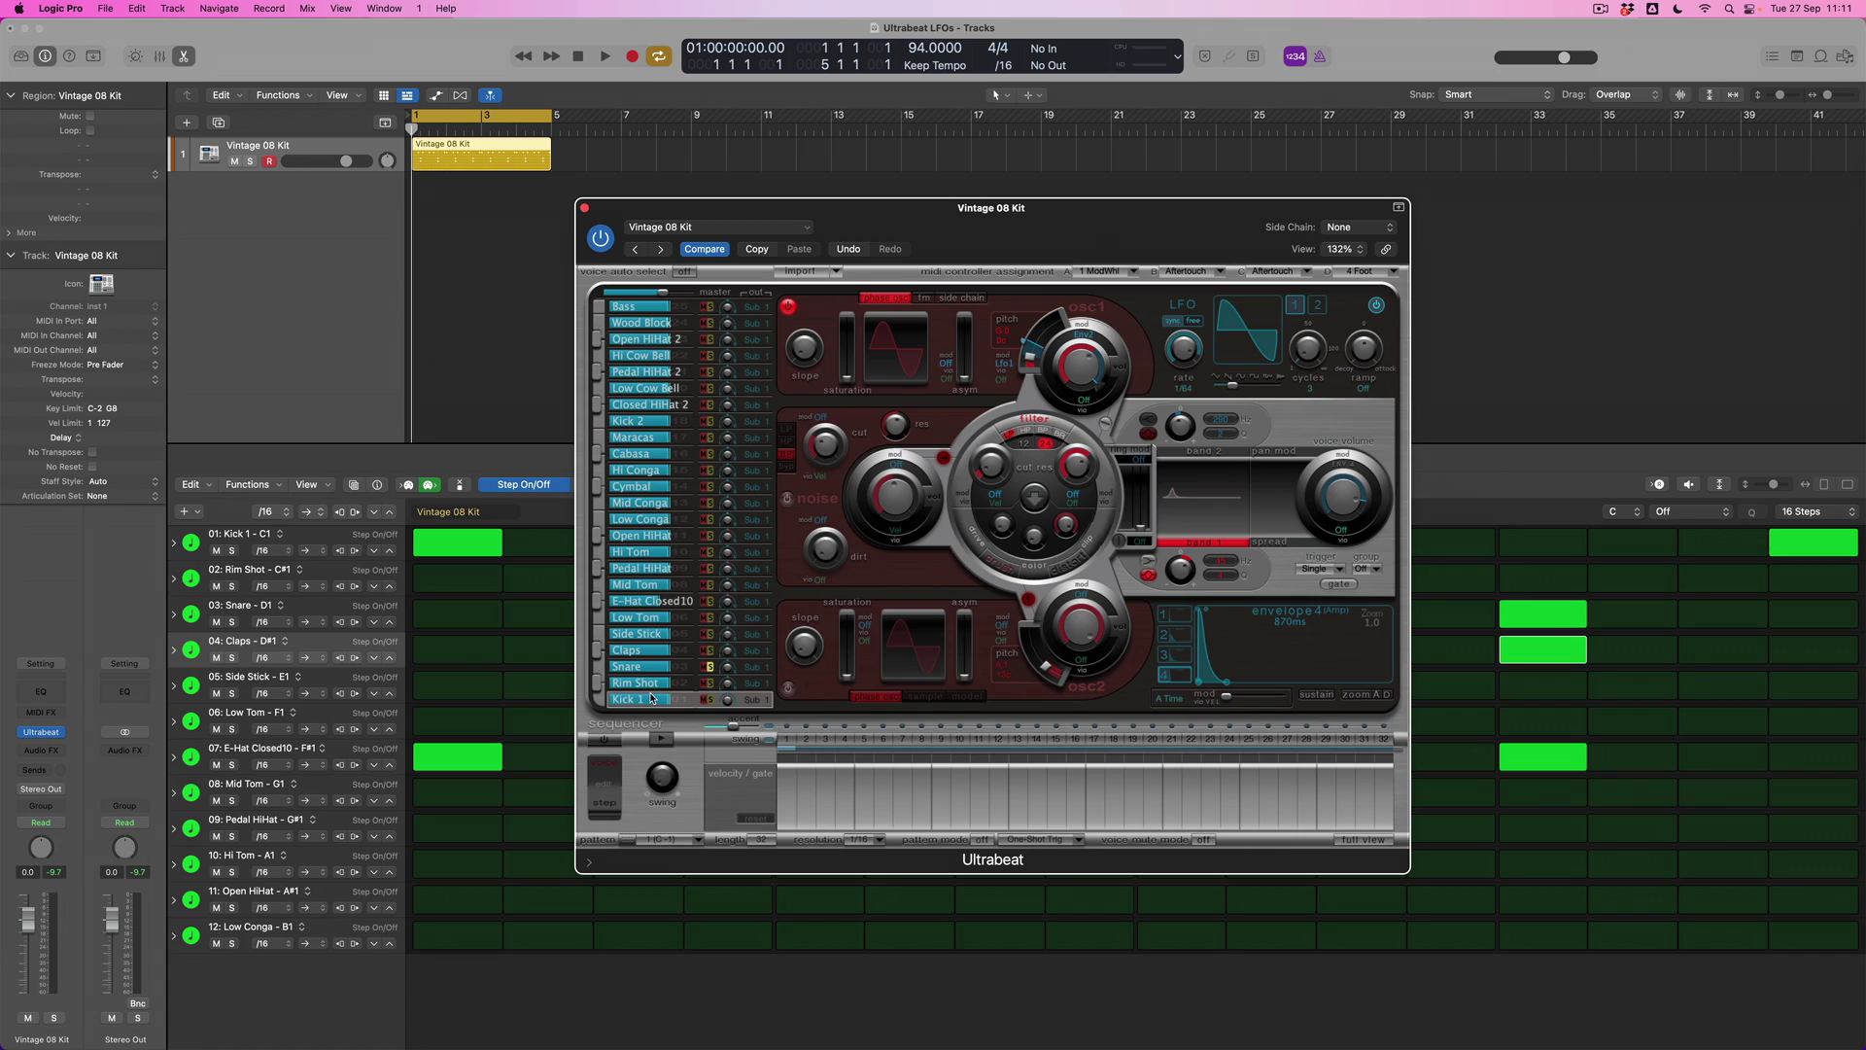
# Select the Snare sound in Ultrabeat and adjust its LFO 1 rate and cycles.
pyautogui.click(649, 672)
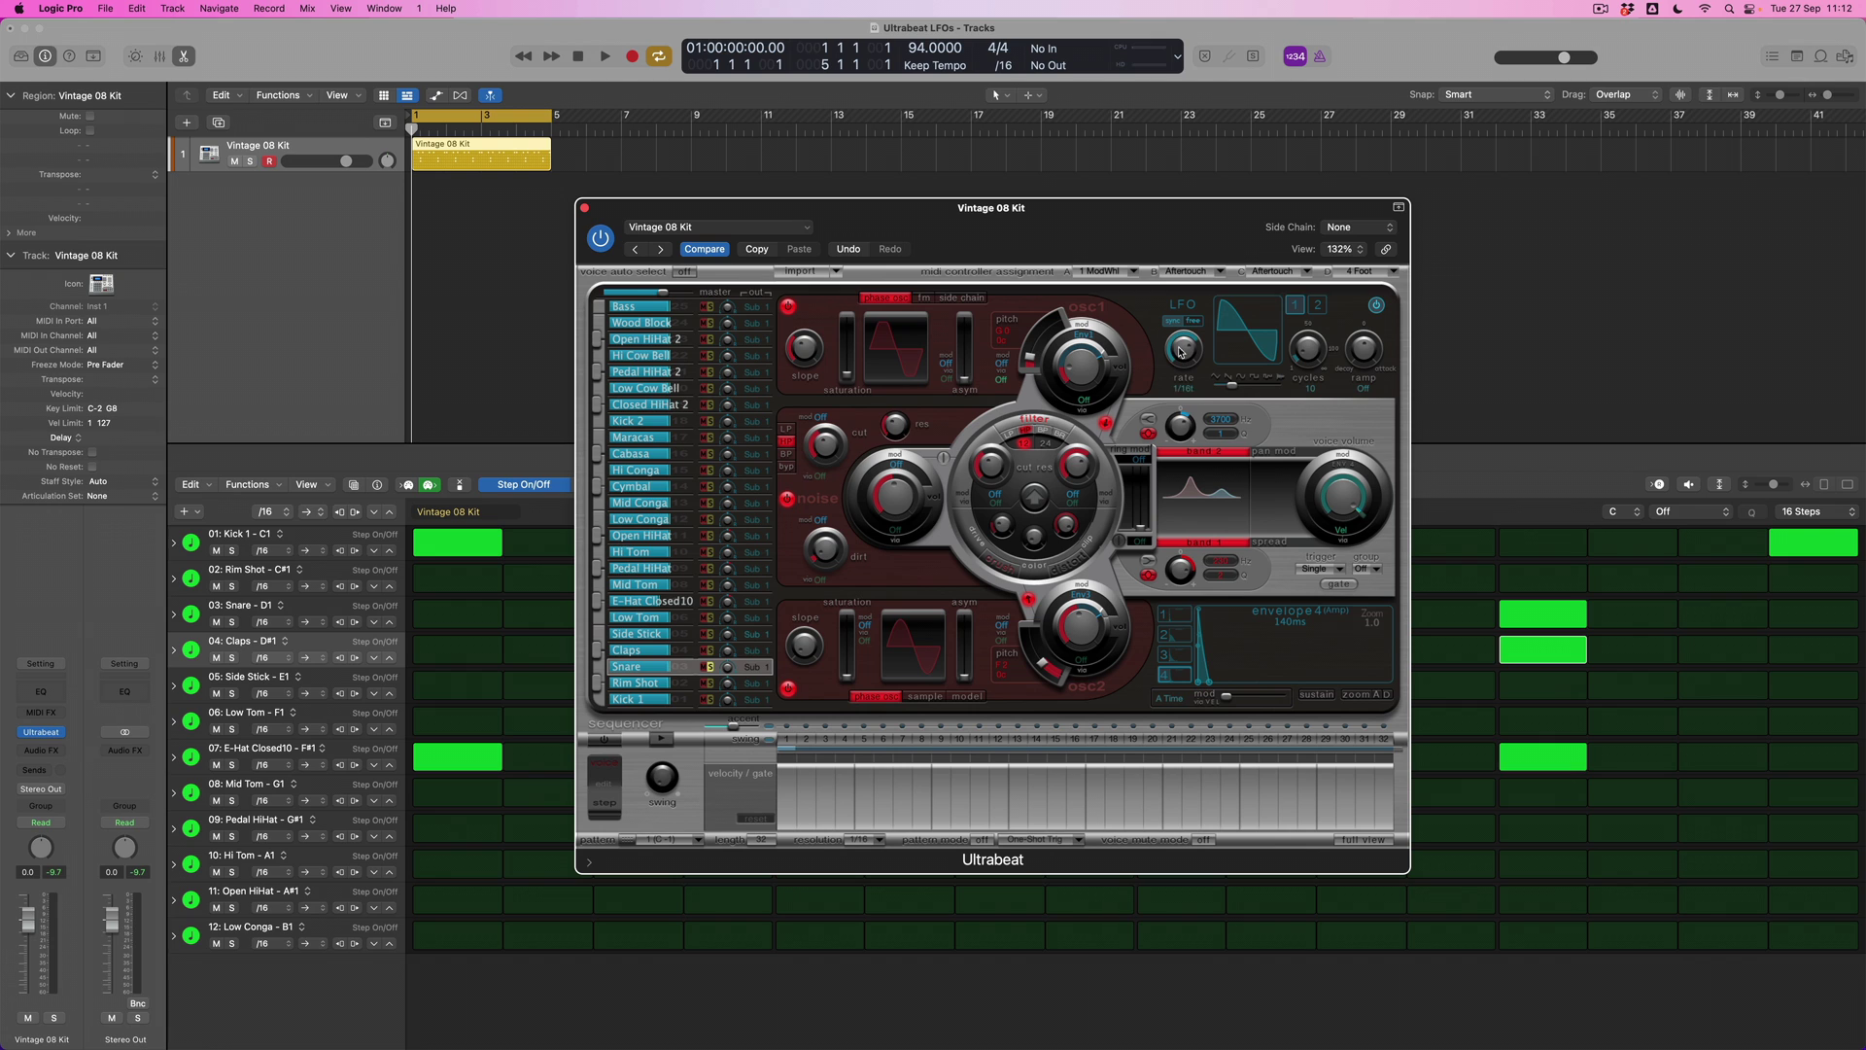
pyautogui.moveTo(1181, 353); pyautogui.dragTo(1180, 349)
pyautogui.moveTo(1315, 360); pyautogui.dragTo(1312, 356)
# Assign Lfo1 to the Snare's oscillator 1 pitch modulation and set the modulation depth.
pyautogui.click(1001, 365)
pyautogui.click(1009, 385)
pyautogui.moveTo(1030, 352); pyautogui.dragTo(1028, 335)
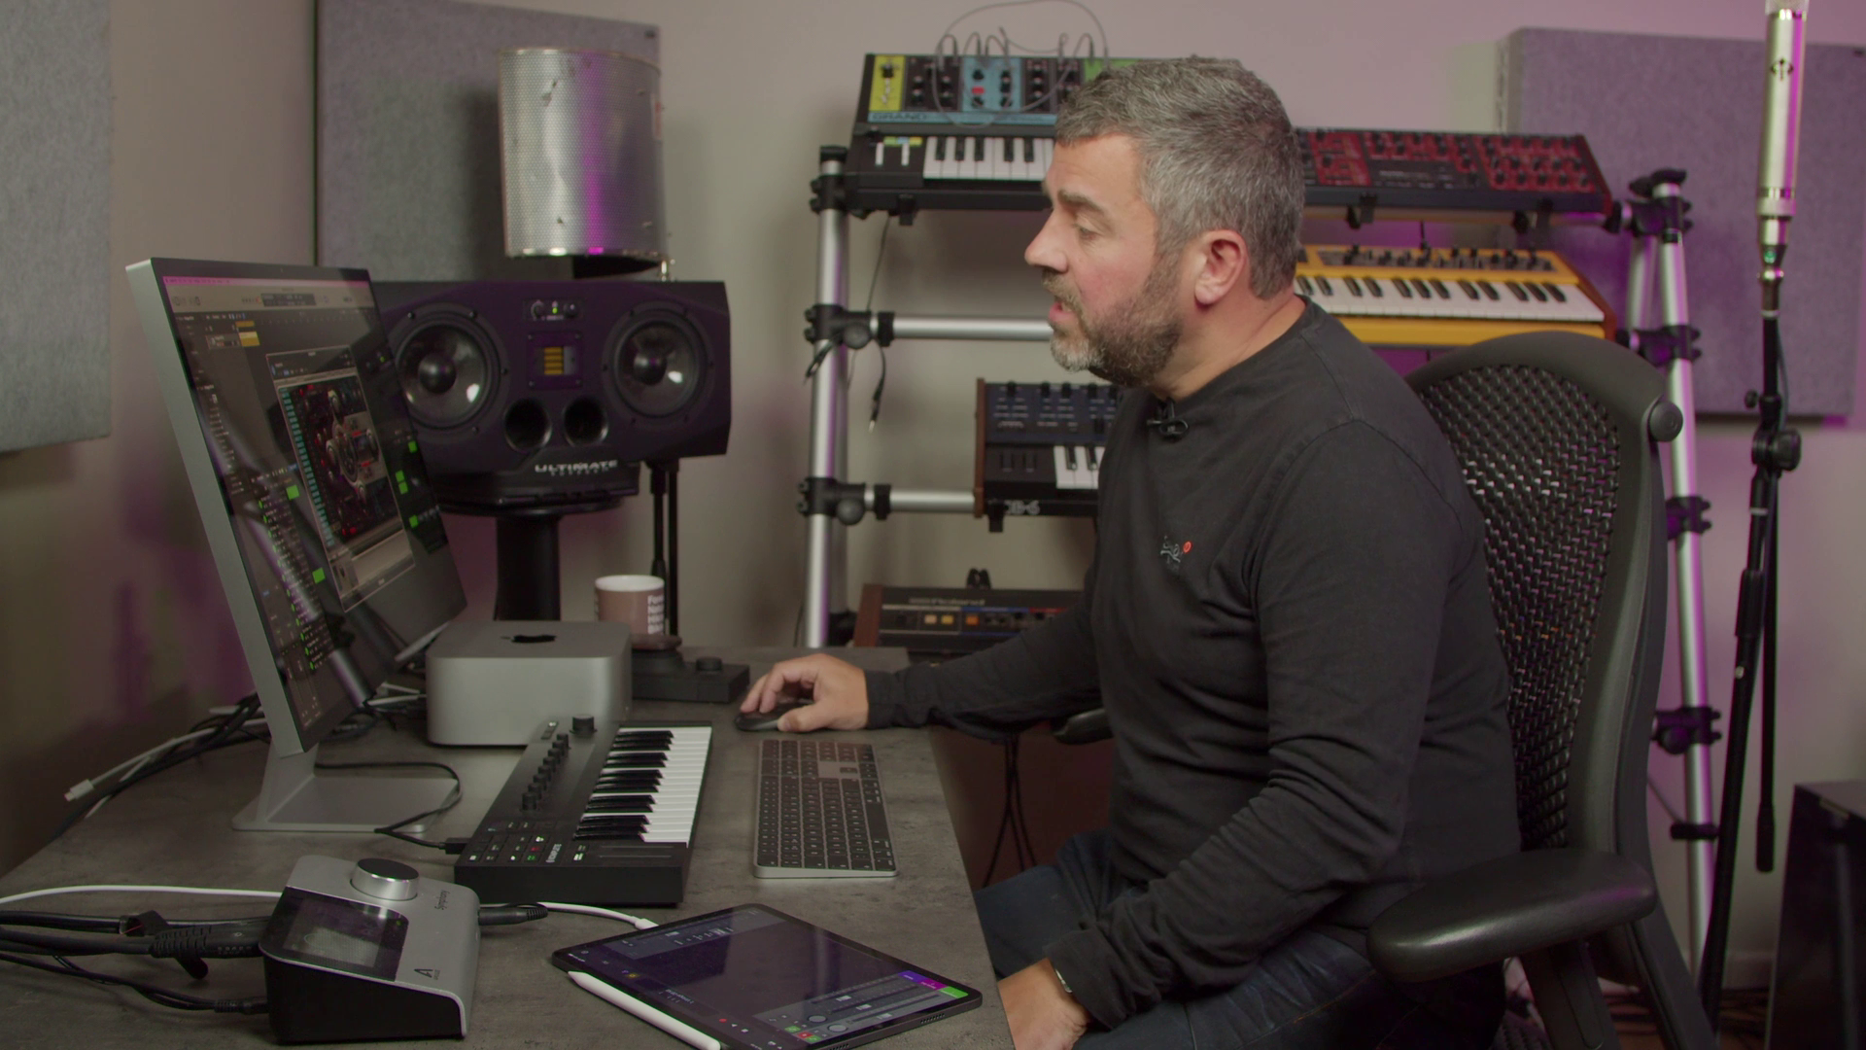